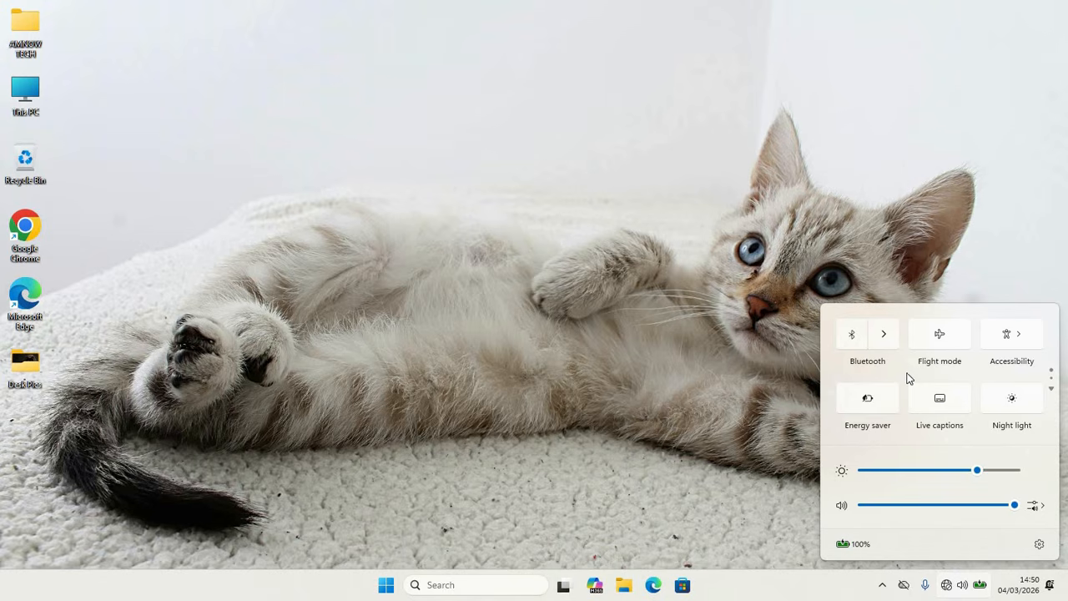
Step: Look through both pages of the quick settings for a WiFi option
left_click(1051, 389)
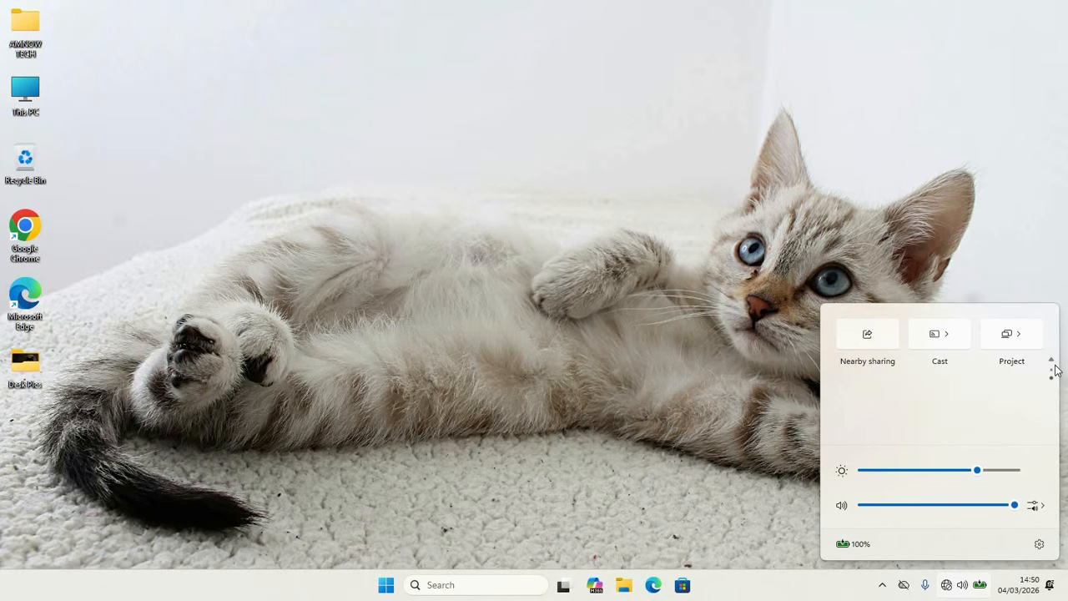
left_click(1052, 361)
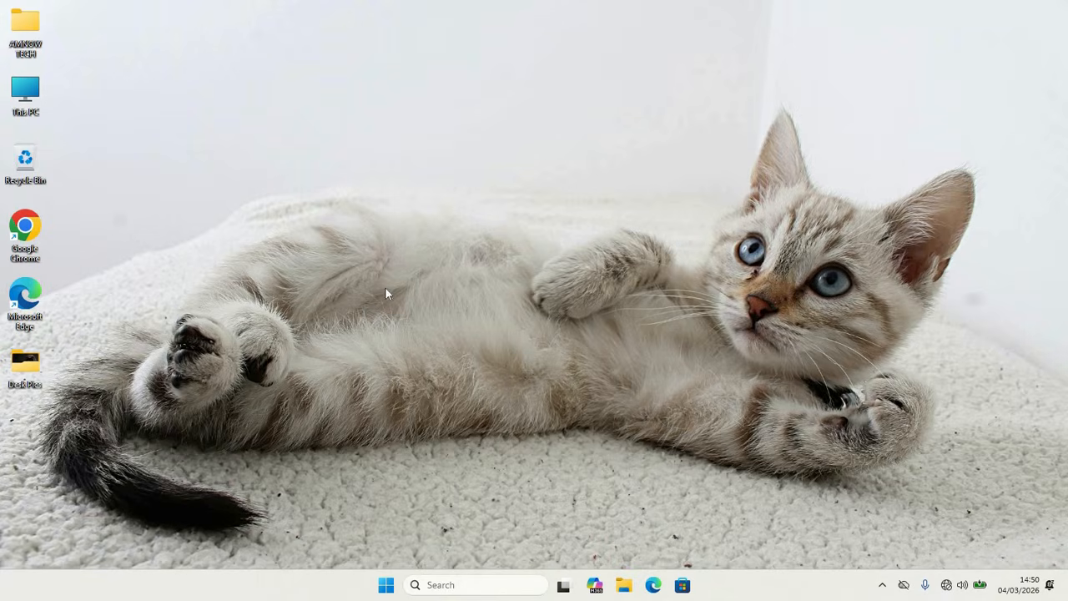
Step: Open the Windows Settings app
left_click(384, 588)
left_click(384, 587)
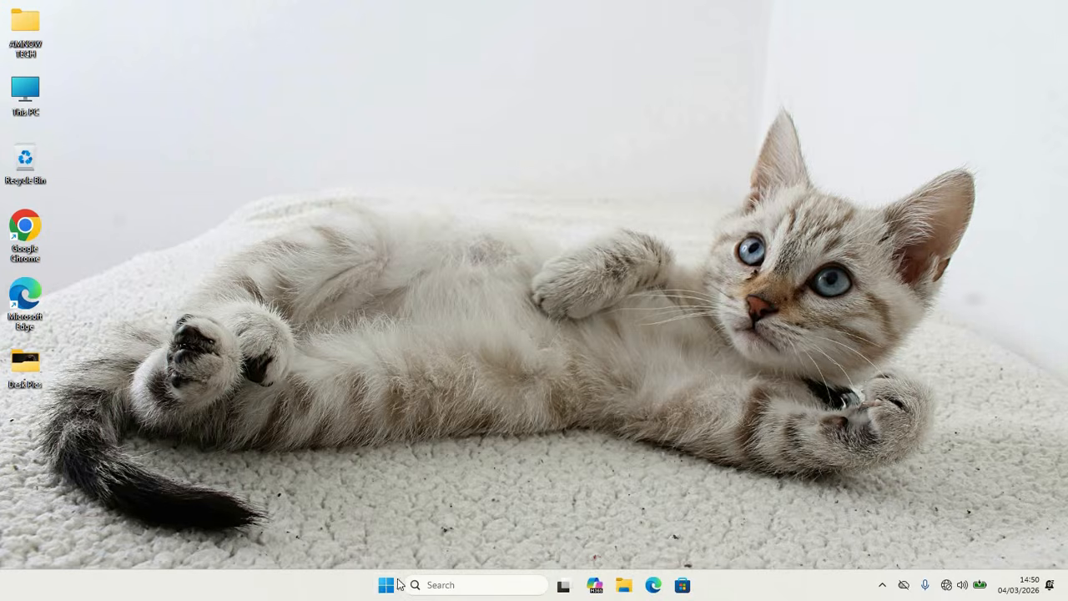
left_click(384, 586)
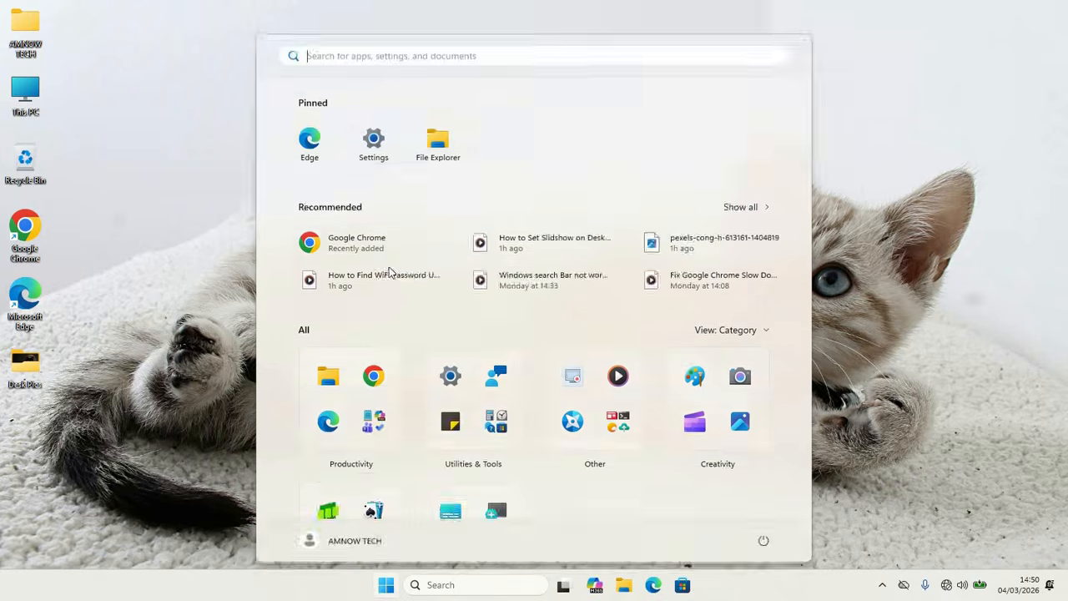
left_click(374, 142)
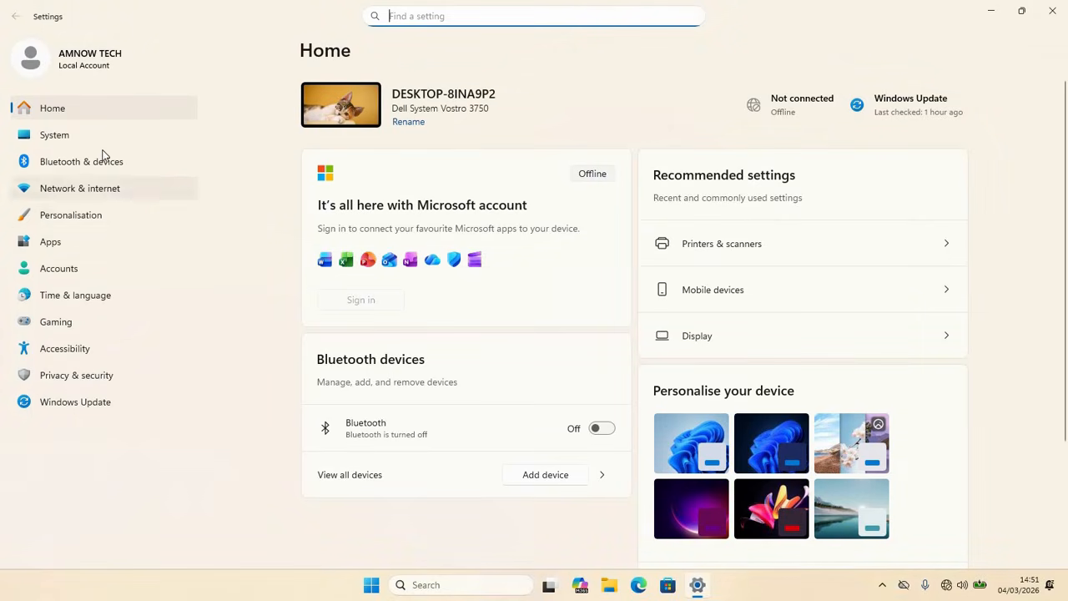
Step: Run the Network and Internet troubleshooter from the other trouble-shooters in the System settings
left_click(55, 136)
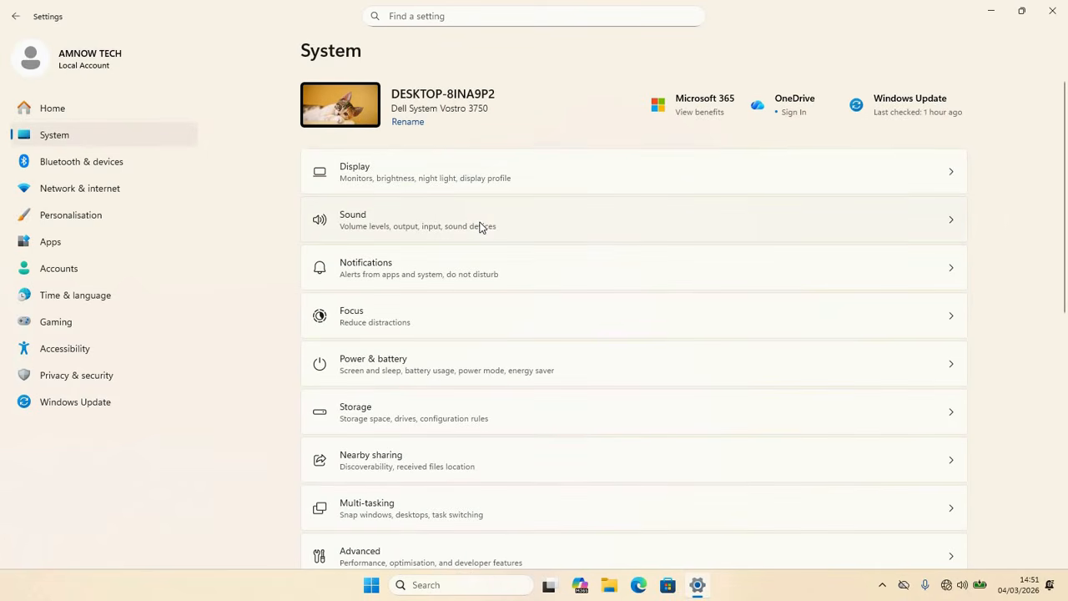
scroll(480, 227, "down", 5)
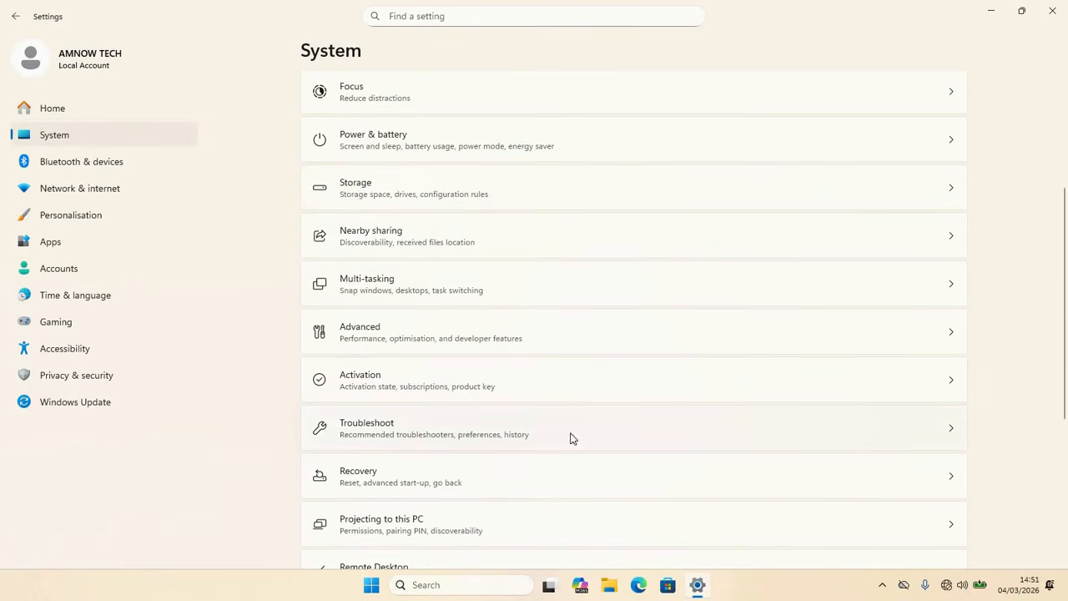
left_click(399, 428)
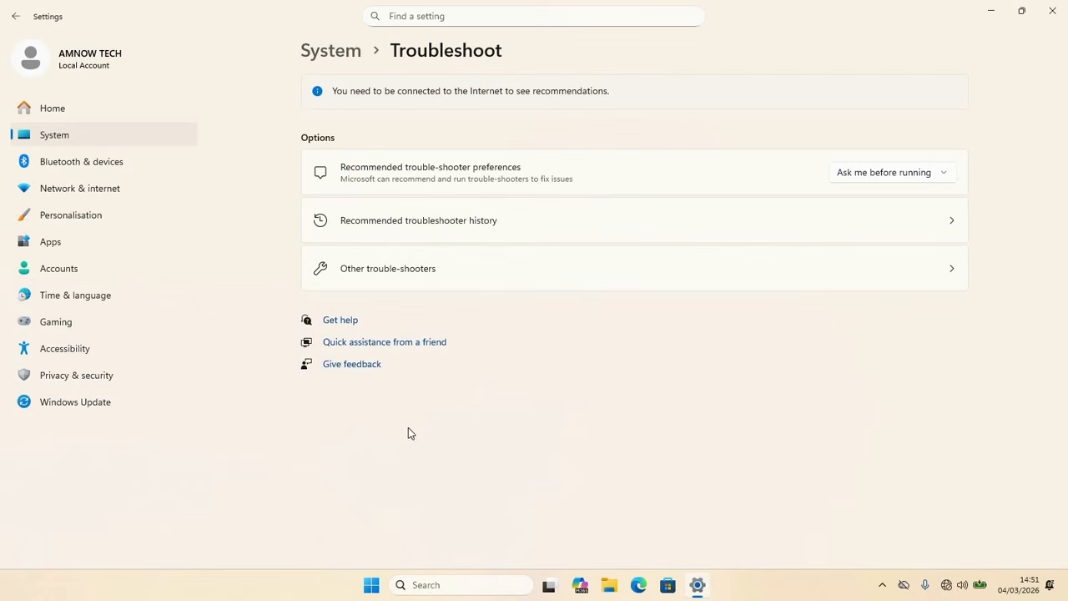
left_click(418, 275)
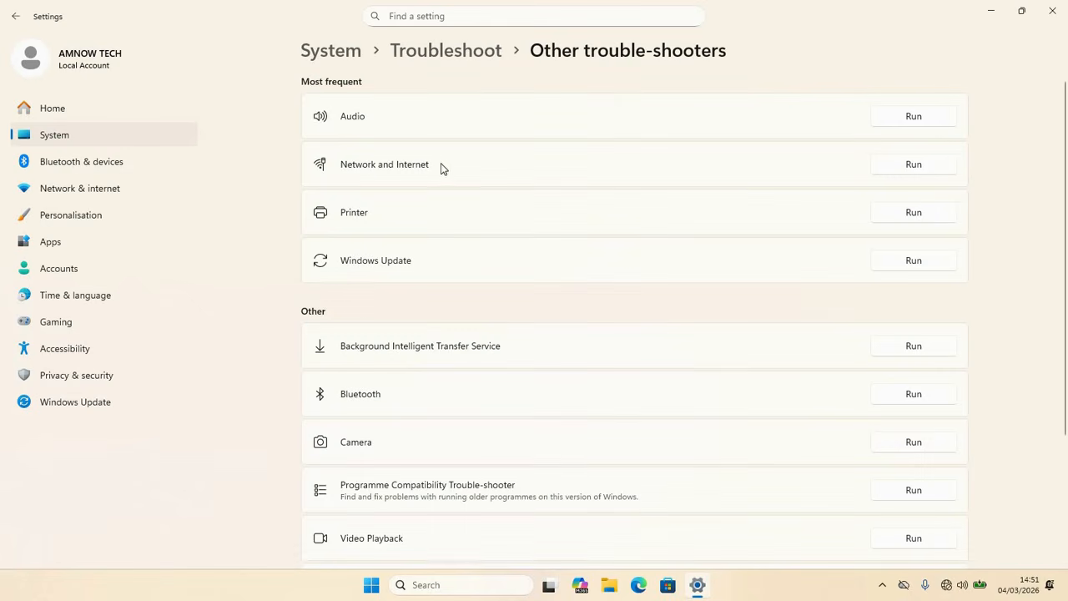
left_click(907, 167)
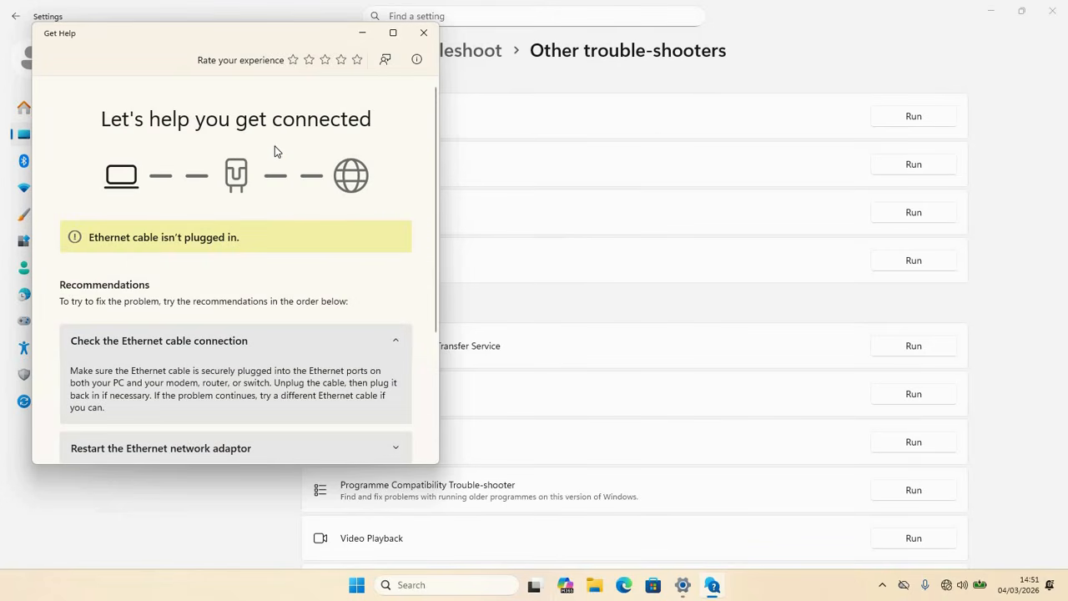
Step: Expand the Restart the Ethernet network adaptor recommendation in Get Help and restart the adaptor
scroll(274, 185, "down", 3)
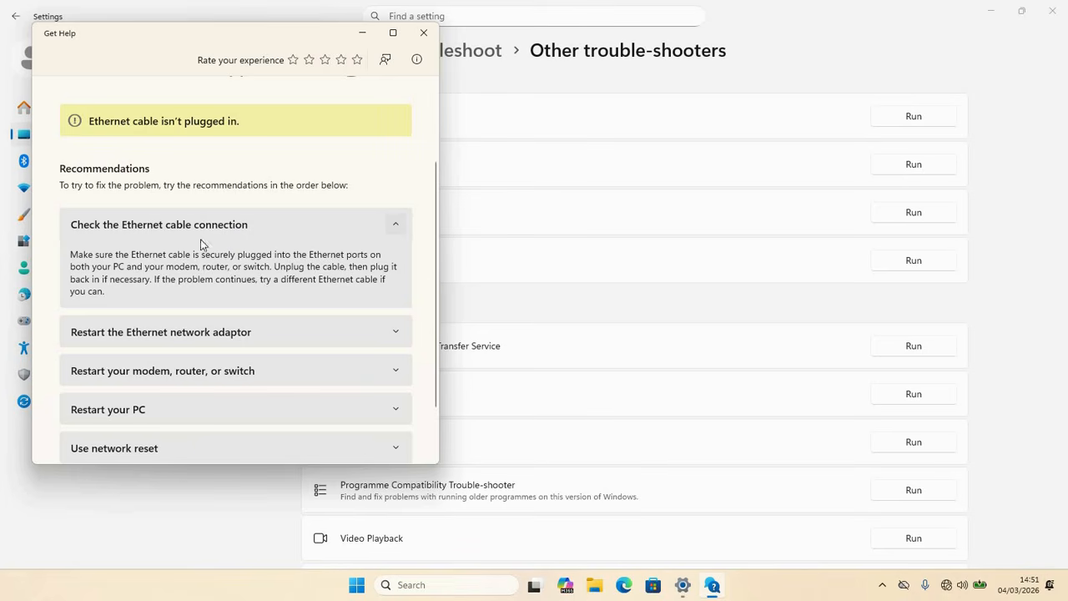
left_click(391, 333)
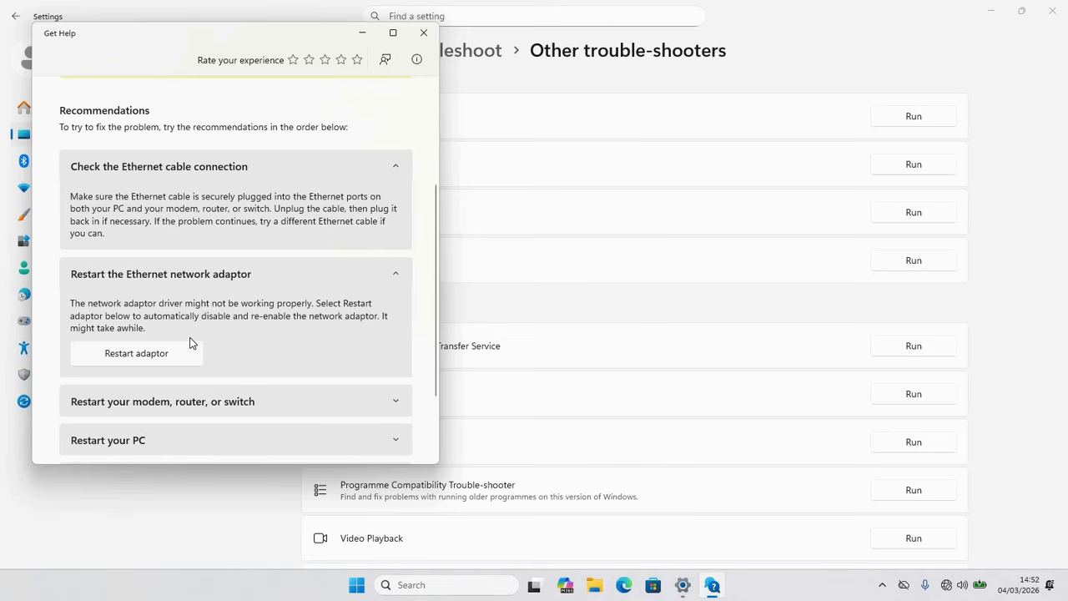
left_click(143, 356)
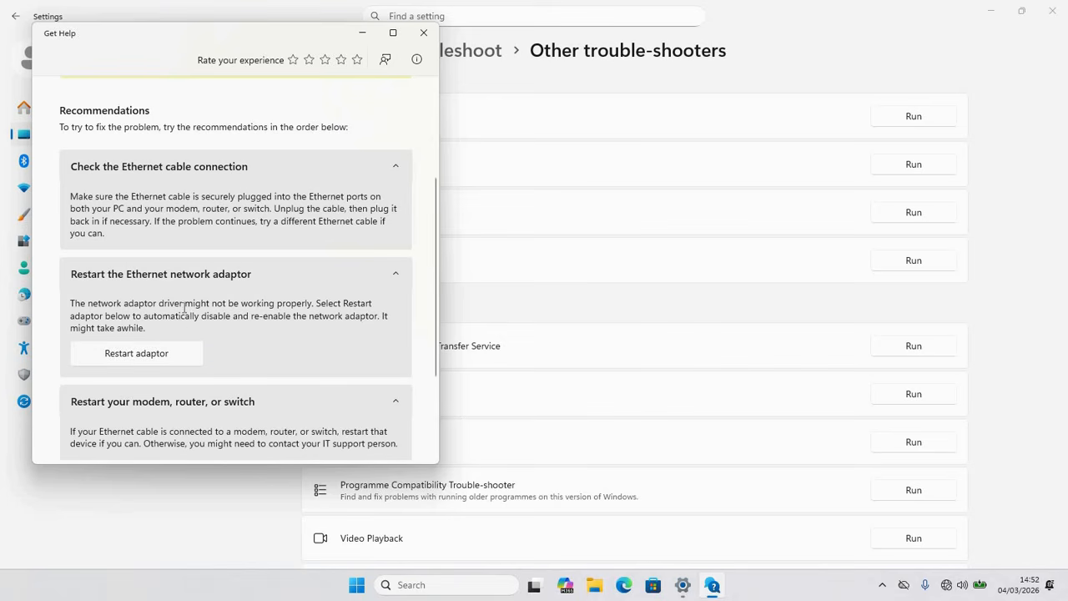
Step: Check both pages of the quick settings again for a WiFi option
left_click(948, 586)
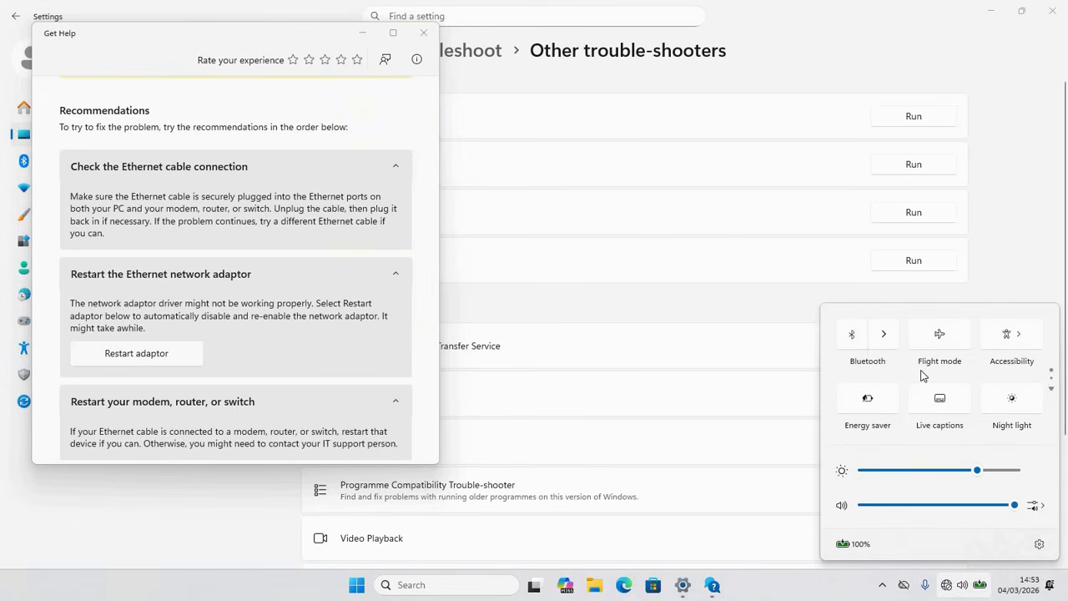
left_click(1051, 392)
left_click(1052, 370)
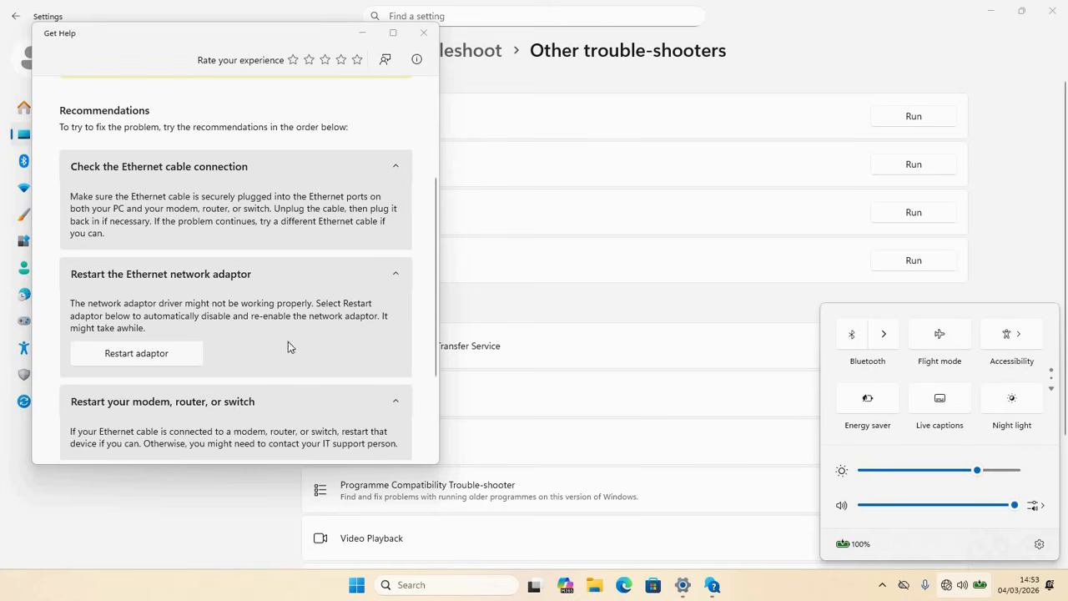
Step: Review the Restart your PC and Use network reset recommendations in Get Help, including where the Restart power option is located
left_click(435, 255)
left_click_drag(435, 256, 431, 336)
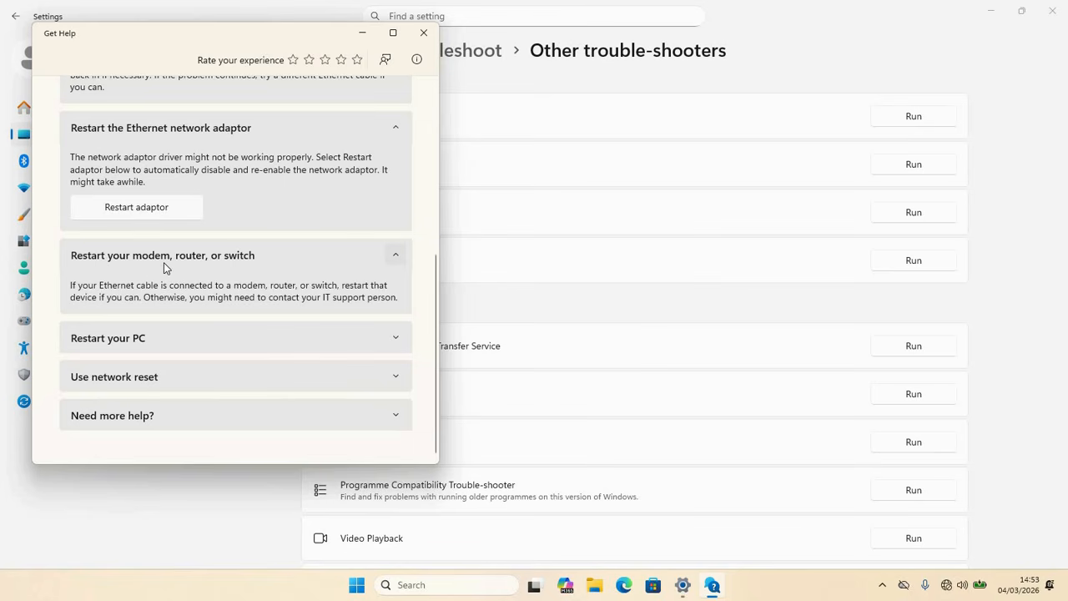
left_click(152, 337)
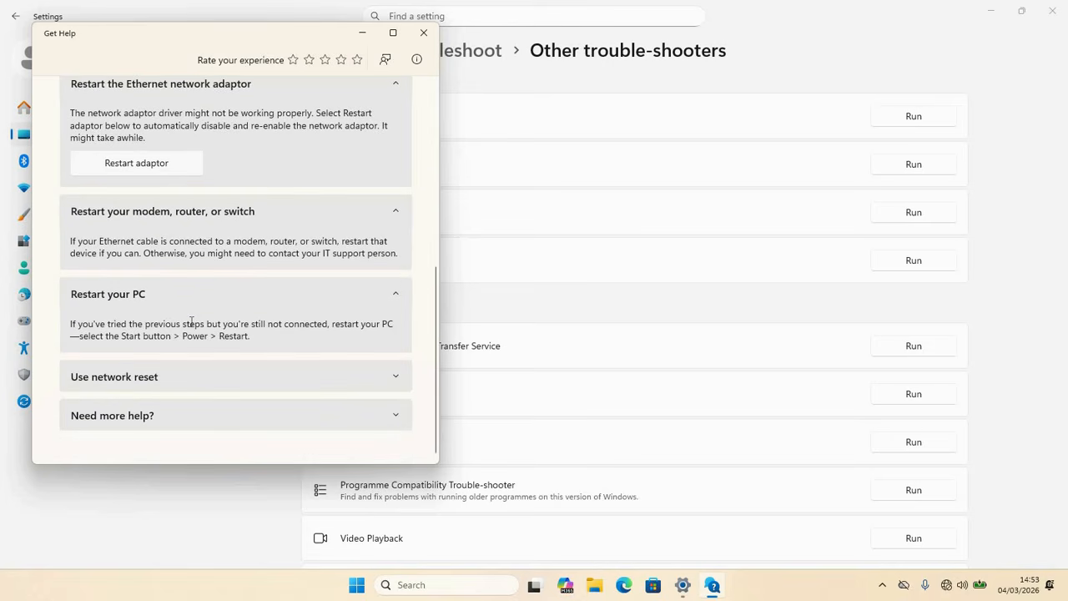
left_click(357, 586)
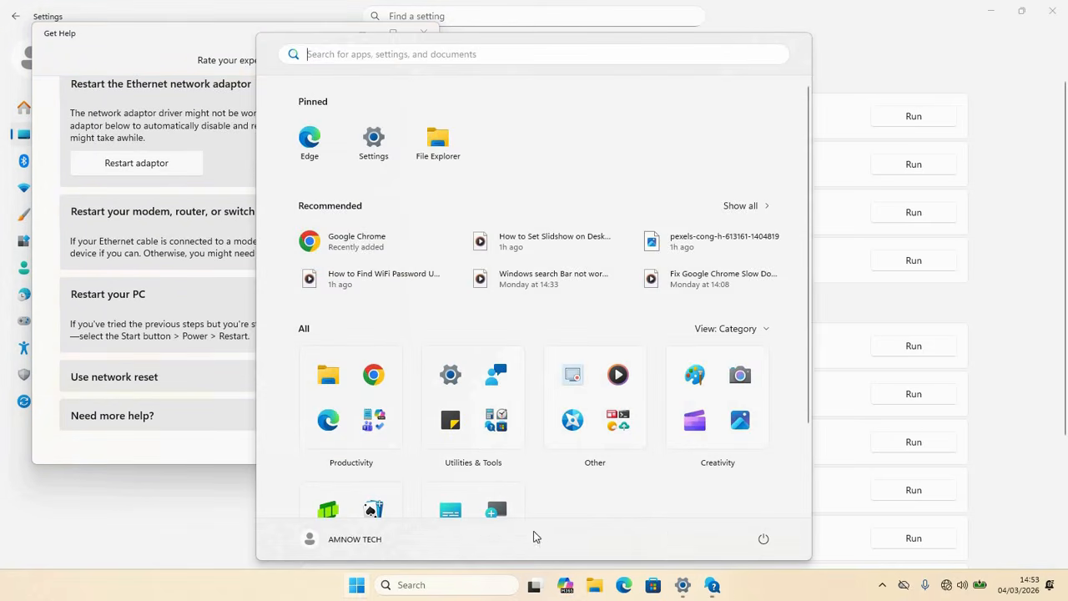
left_click(760, 539)
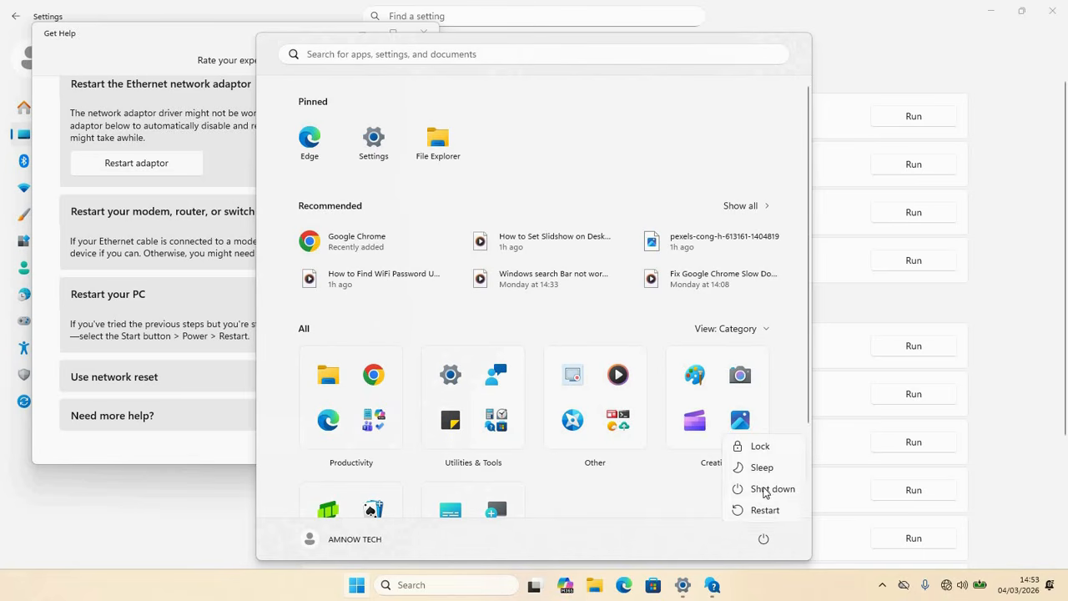
left_click(129, 311)
left_click(162, 339)
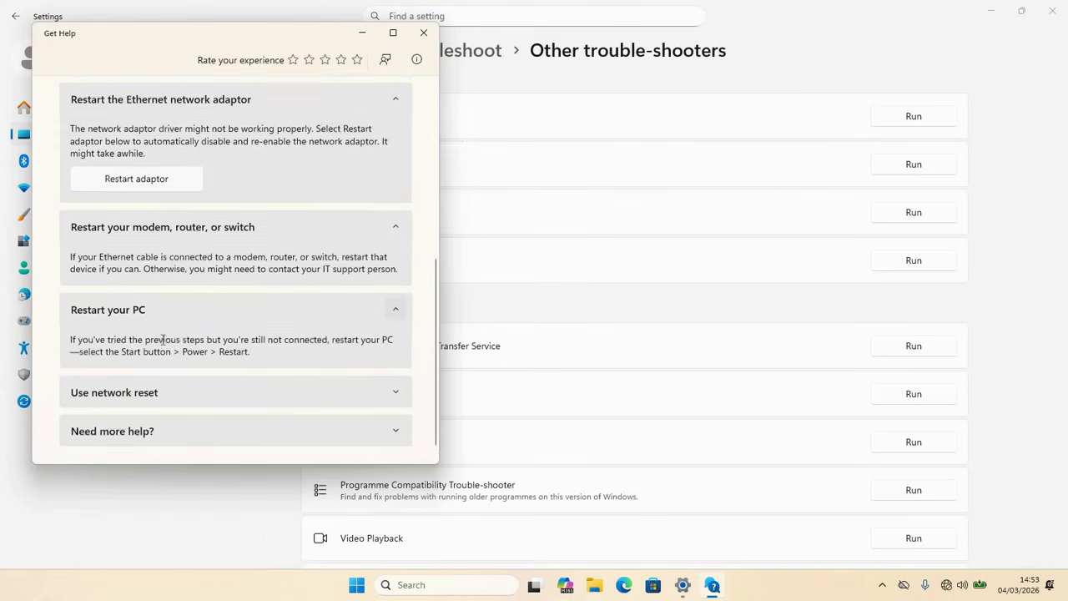
left_click(144, 378)
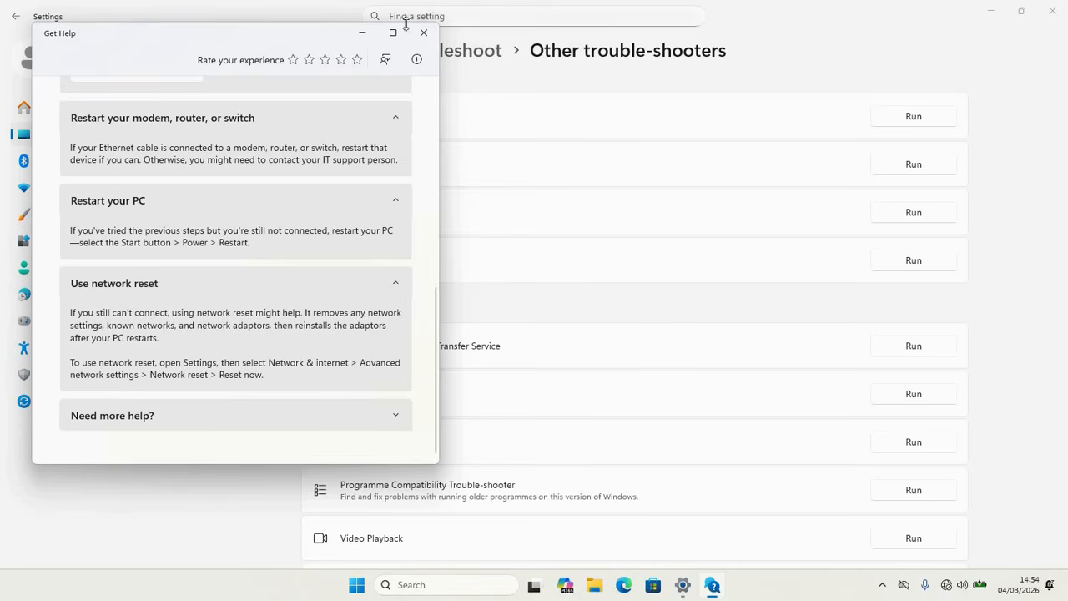
Step: Minimise Get Help, open the Network reset page of the advanced network settings and check the quick settings for WiFi
left_click(361, 35)
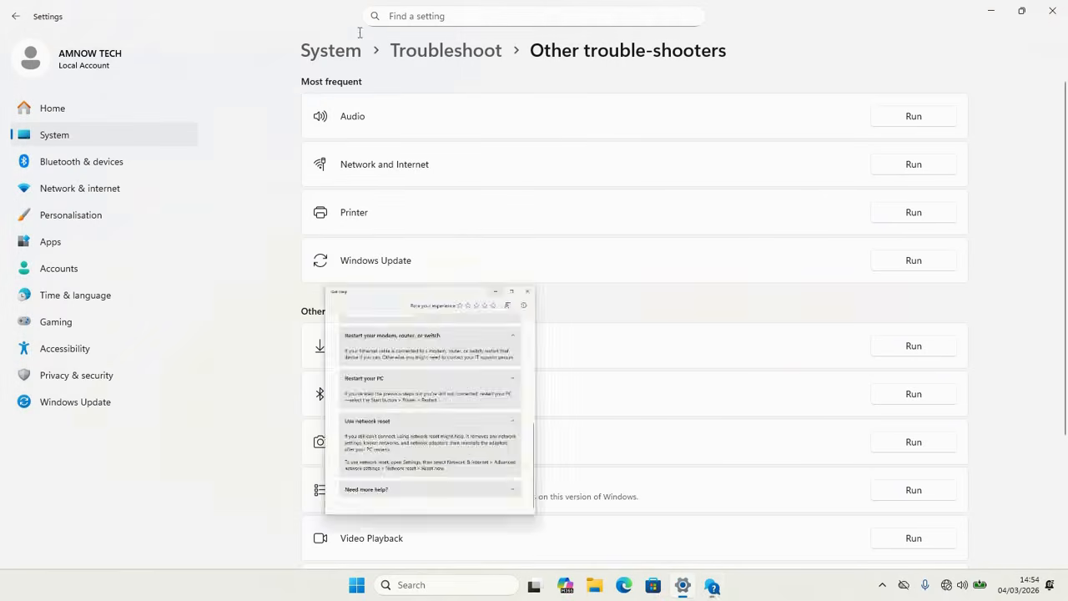
left_click(75, 189)
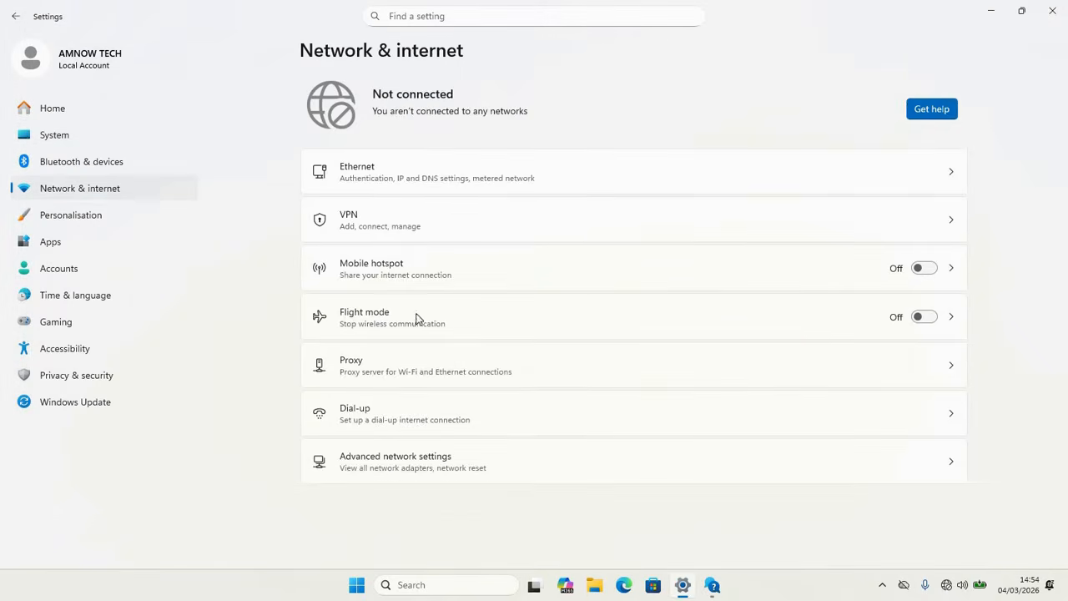
left_click(426, 467)
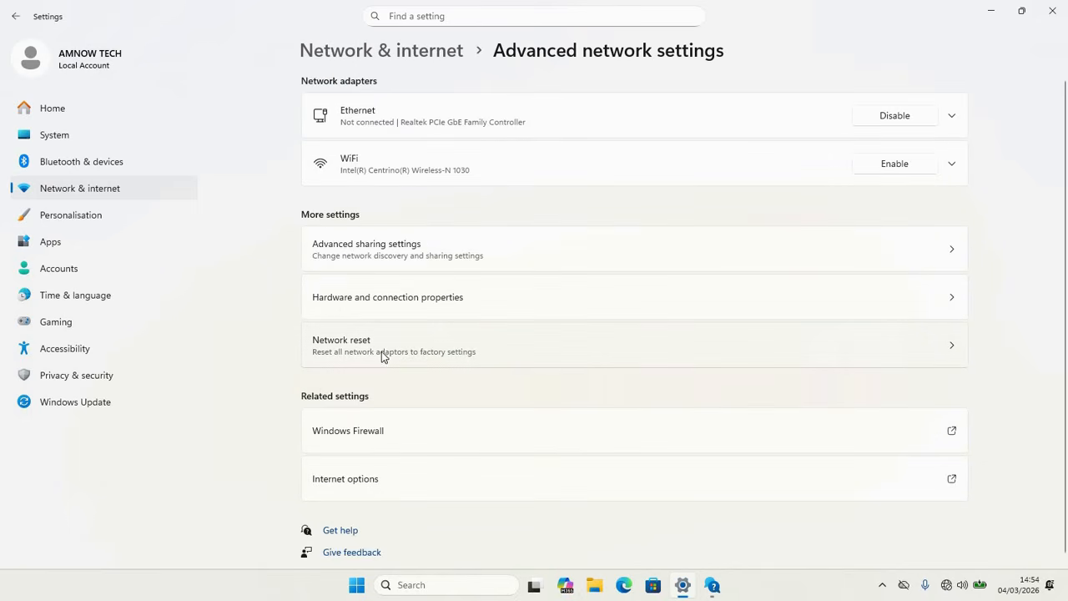
left_click(409, 348)
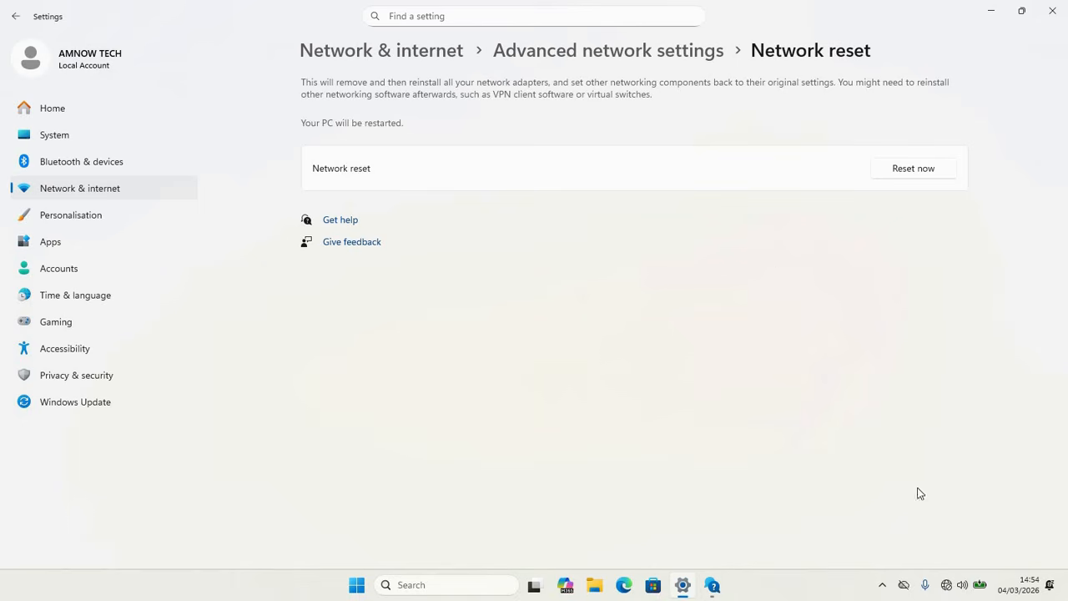
left_click(951, 584)
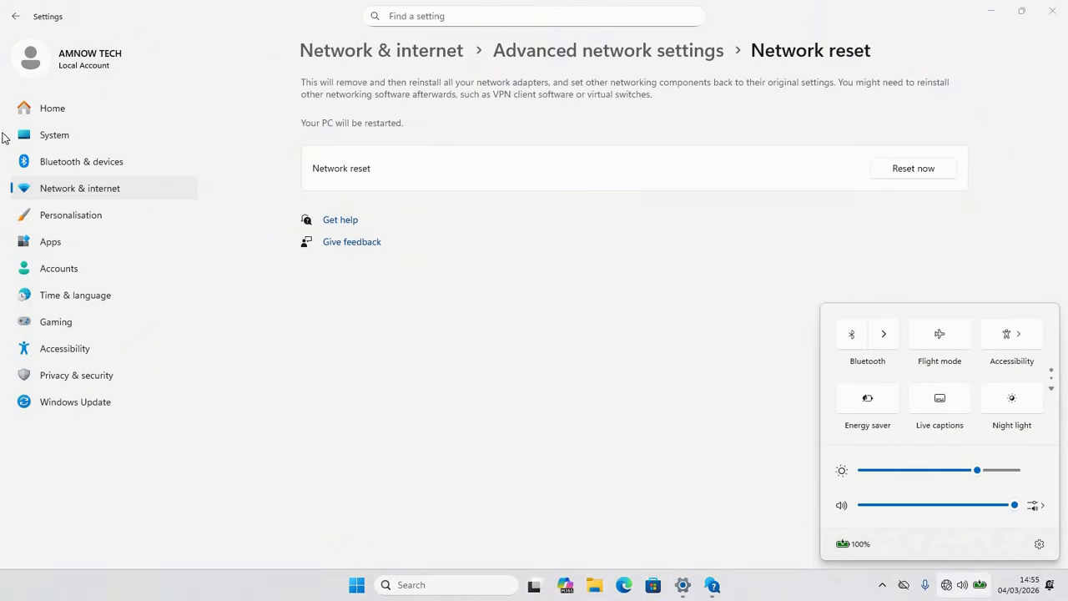
Step: Expand the WiFi adapter in the advanced network settings and enable it
left_click(76, 190)
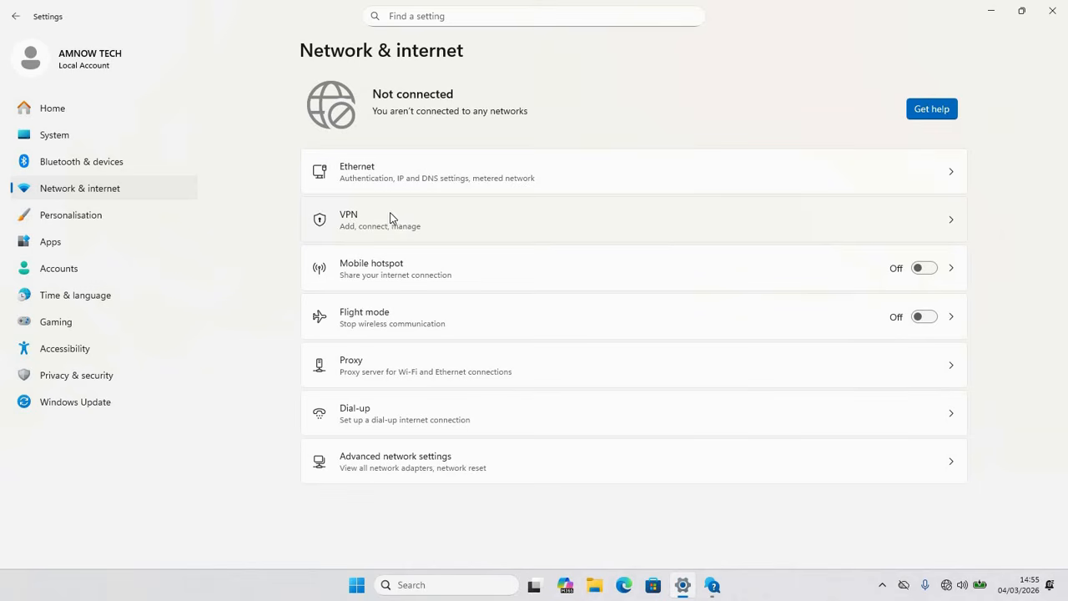
left_click(388, 469)
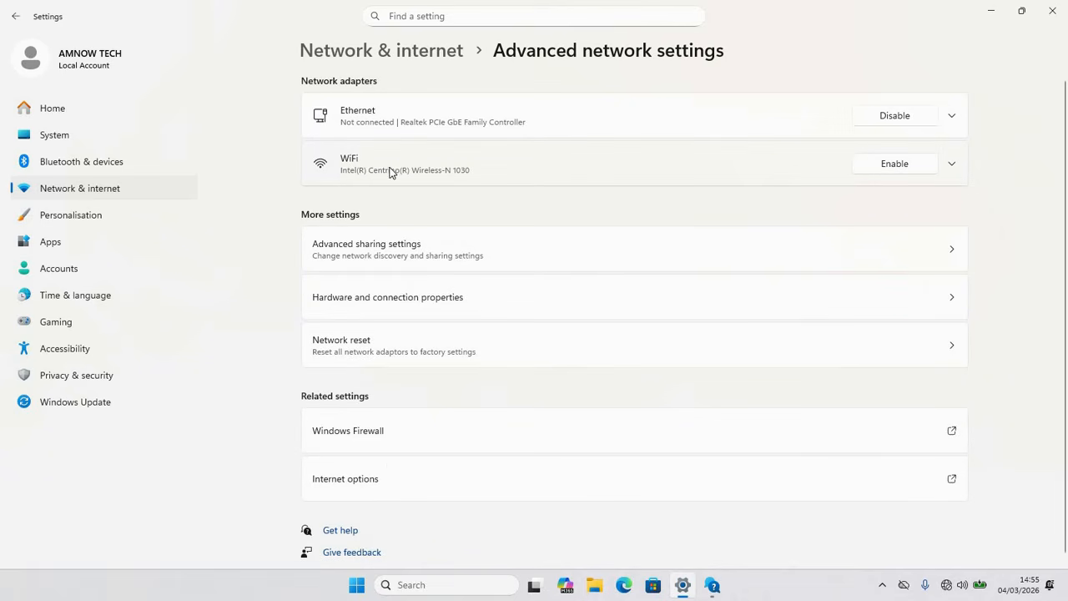
left_click(953, 164)
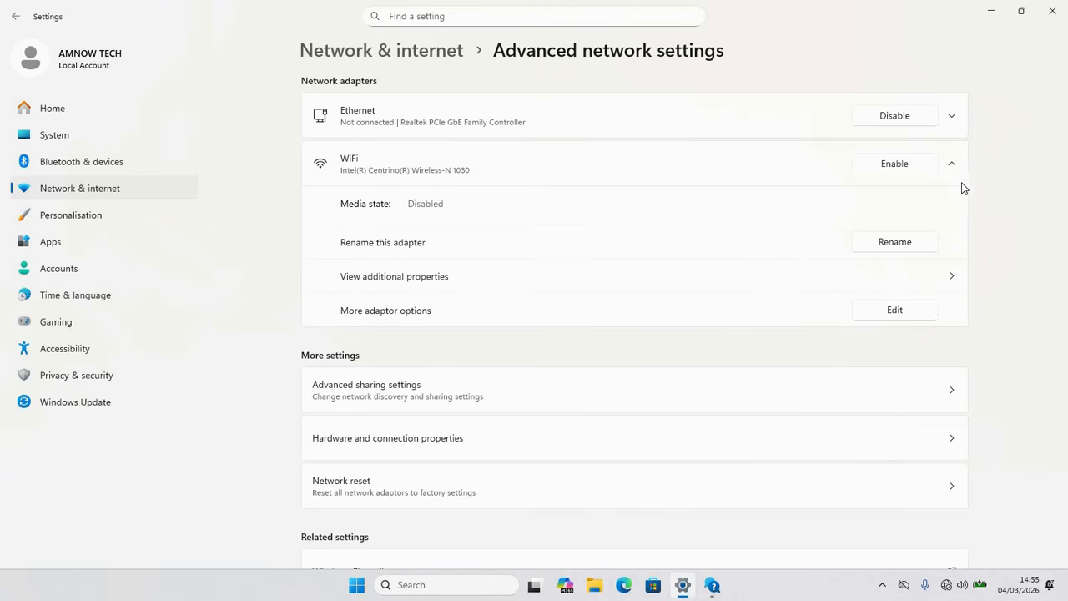
left_click(901, 168)
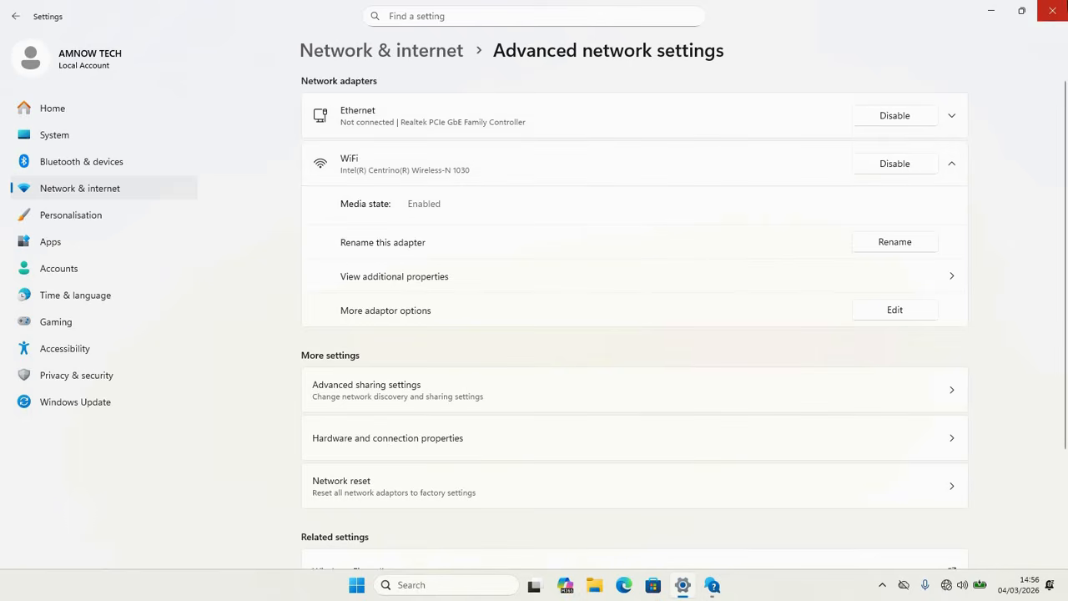
Step: Close Settings, search for Control Panel and open its Network and Internet category
left_click(1052, 10)
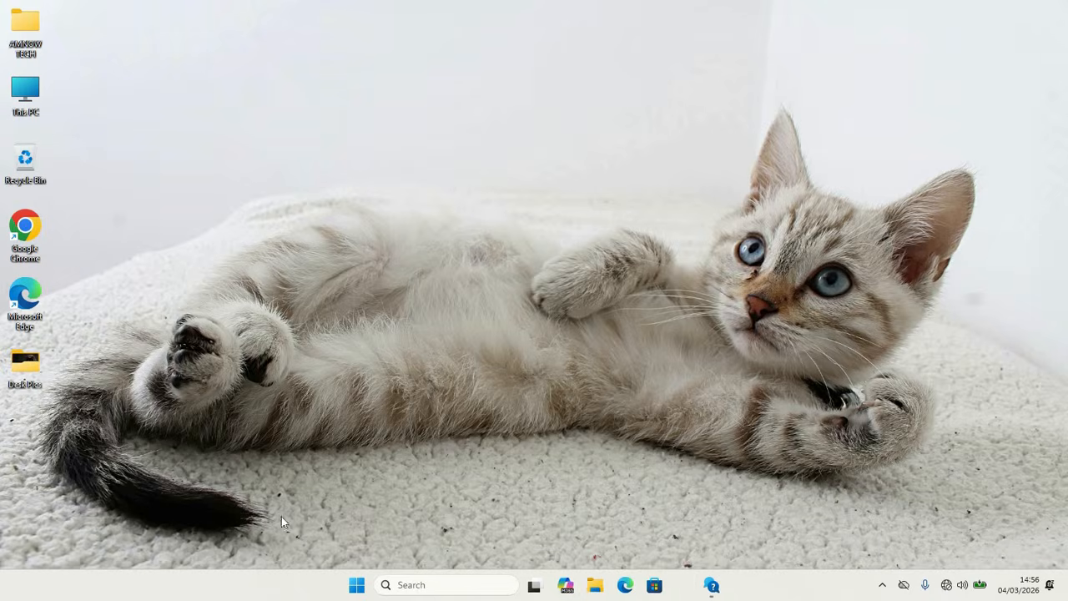
left_click(373, 588)
type("contri")
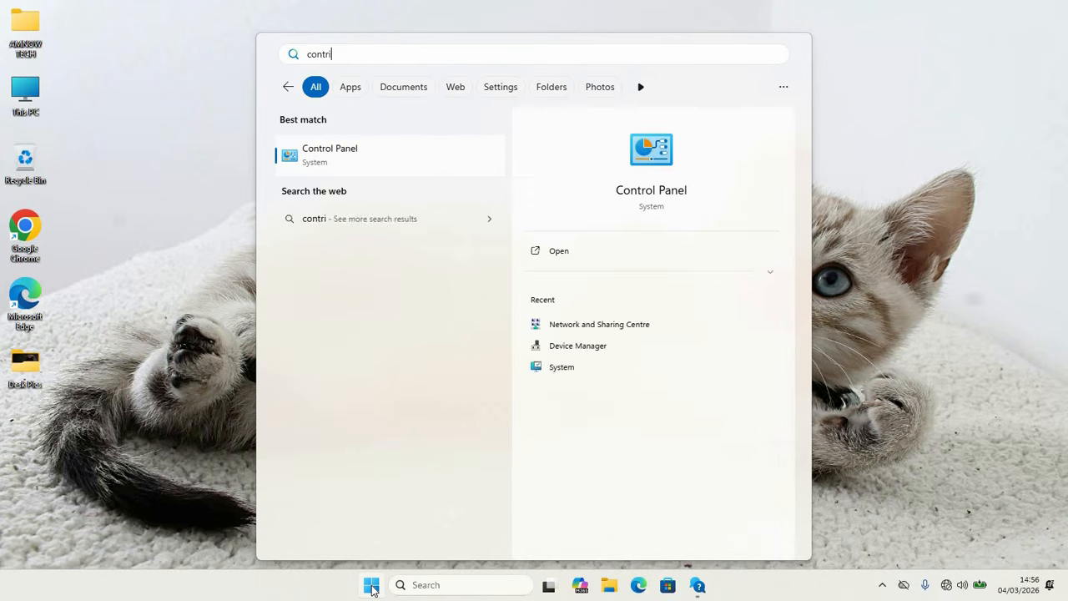
key("BackSpace")
type("ol")
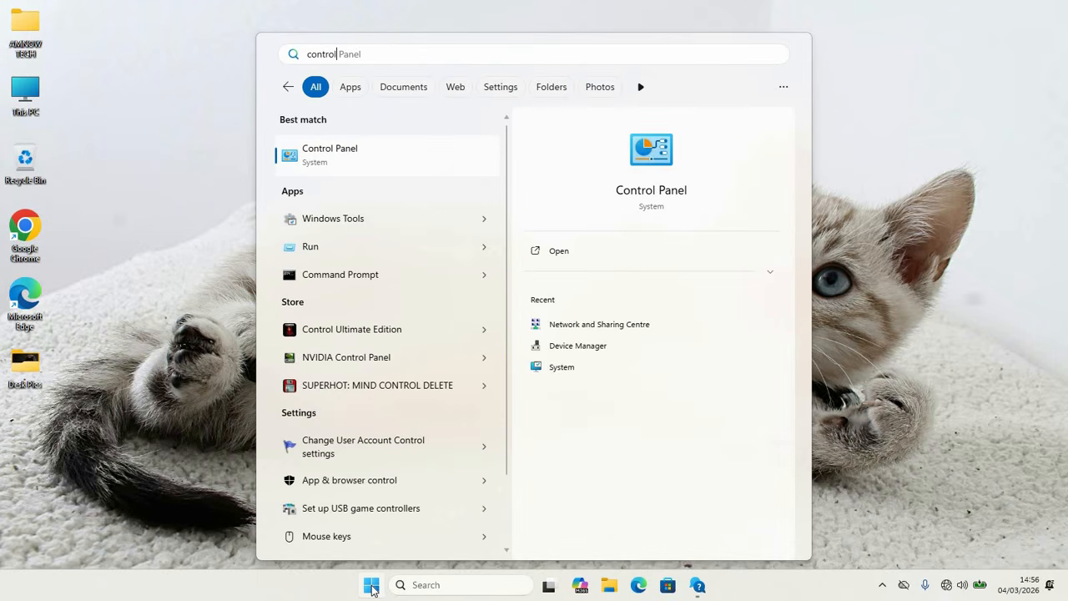
left_click(343, 159)
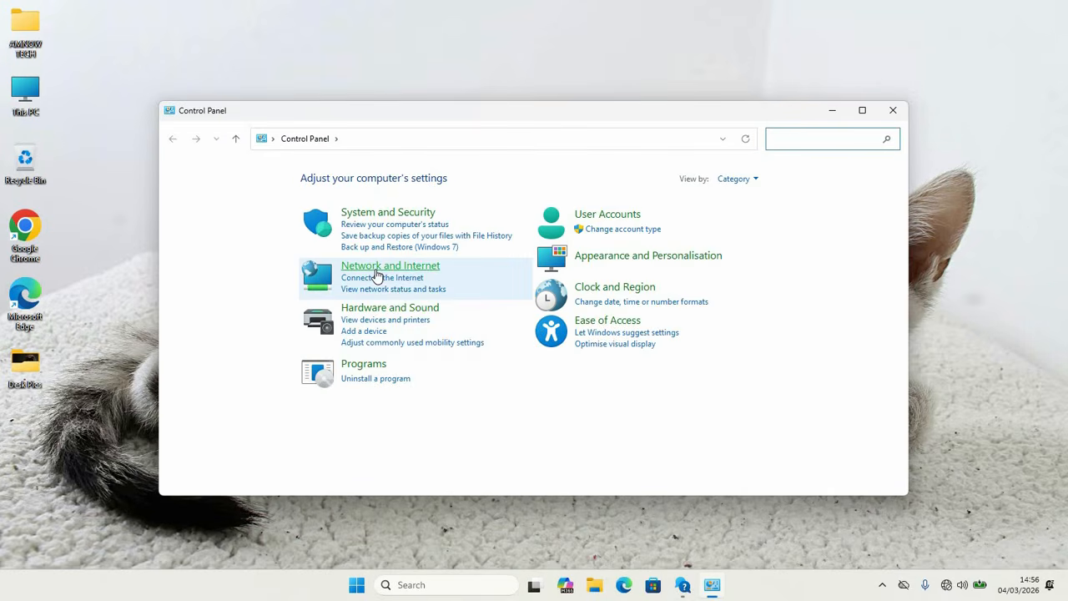
left_click(380, 267)
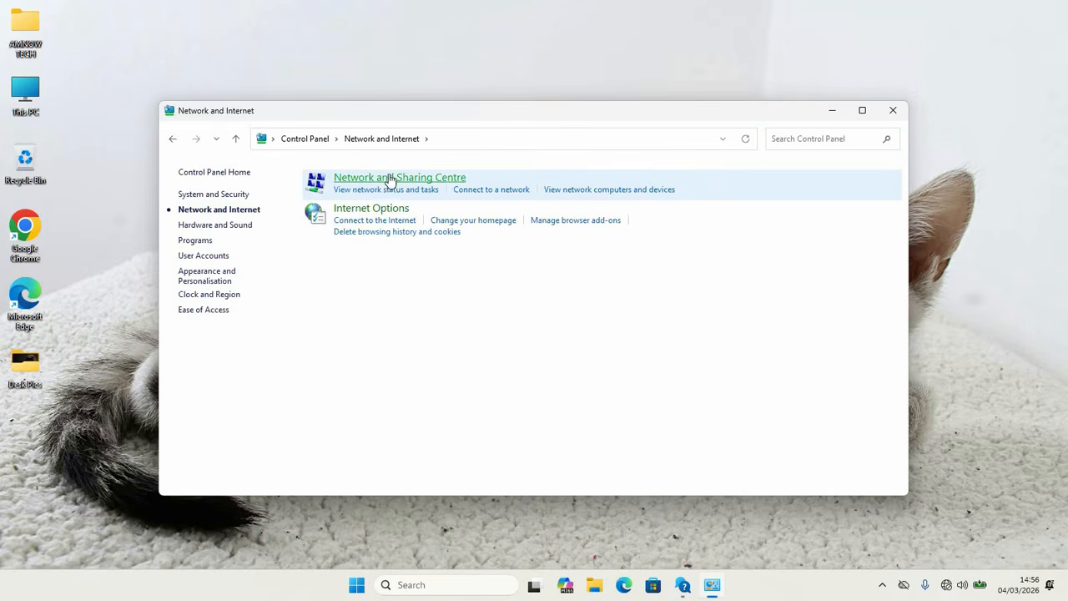
Step: Open the adapter settings from the Network and Sharing Centre and select the WiFi adapter
left_click(389, 178)
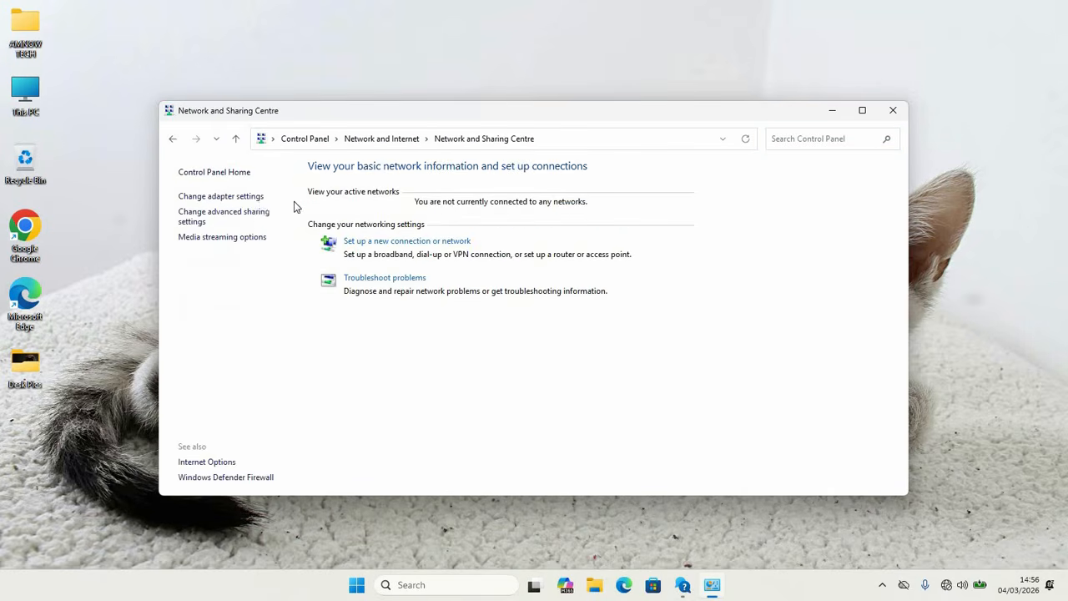
left_click(212, 199)
left_click(395, 205)
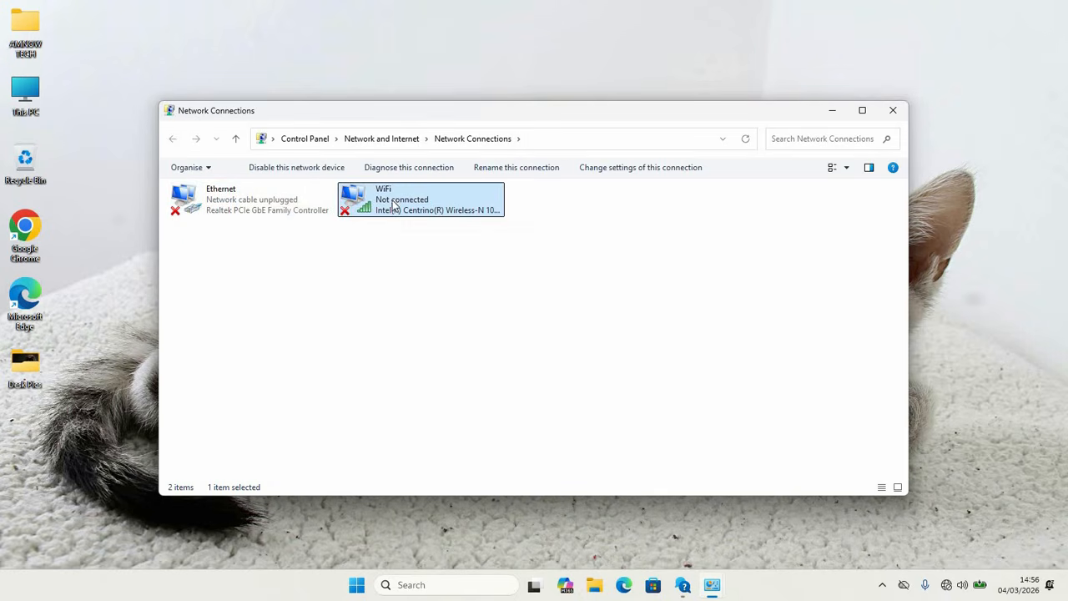
left_click(263, 209)
left_click(442, 218)
Step: Disable and re-enable the WiFi adapter, and close the Network Connections and Network and Sharing Centre windows
right_click(413, 202)
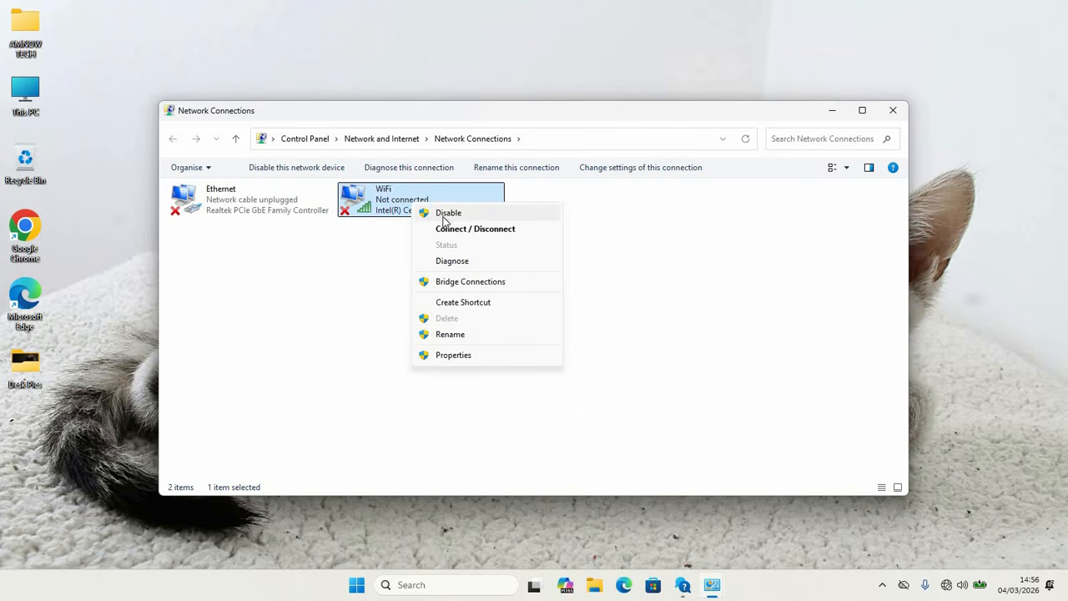
left_click(445, 215)
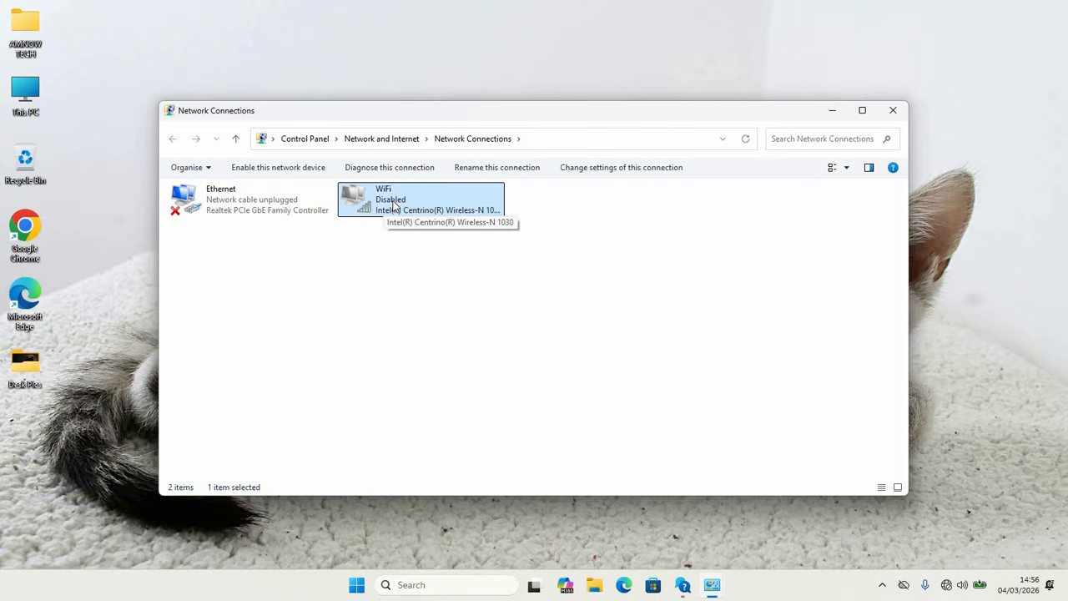
right_click(395, 205)
left_click(433, 214)
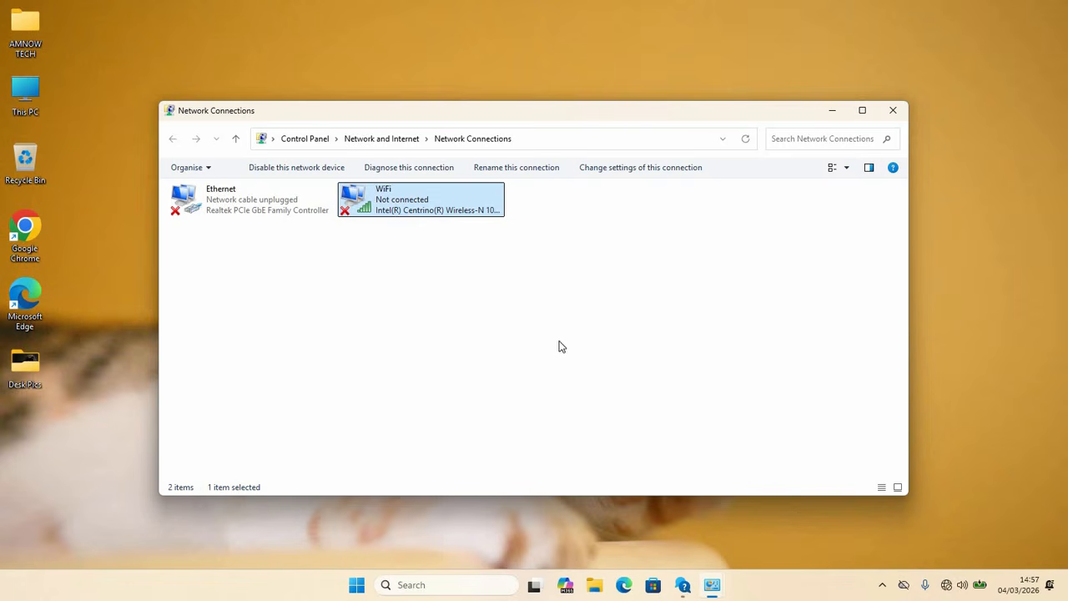
left_click(893, 110)
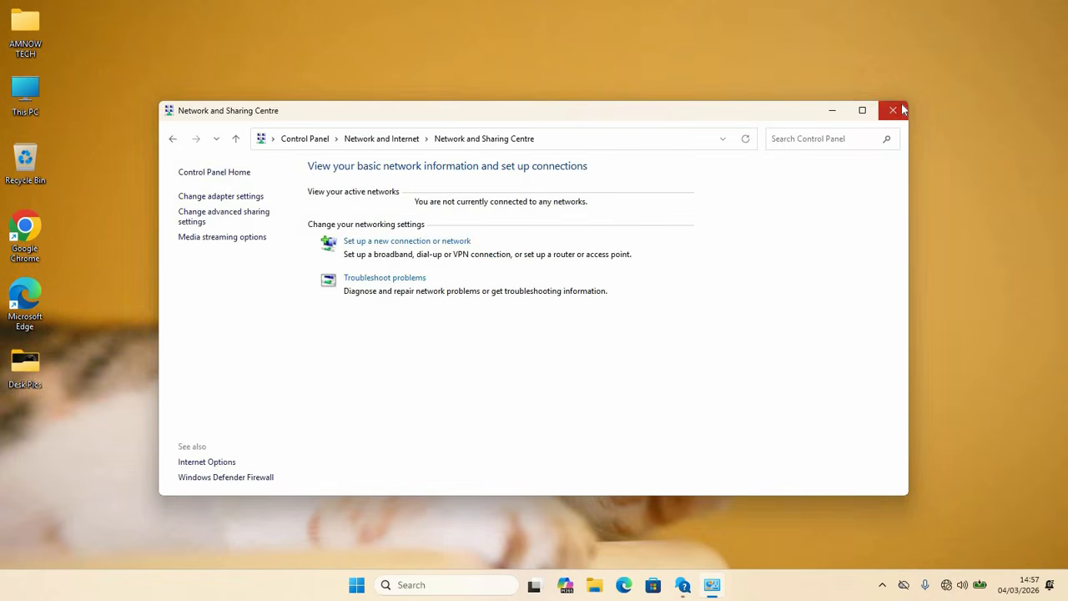
left_click(894, 109)
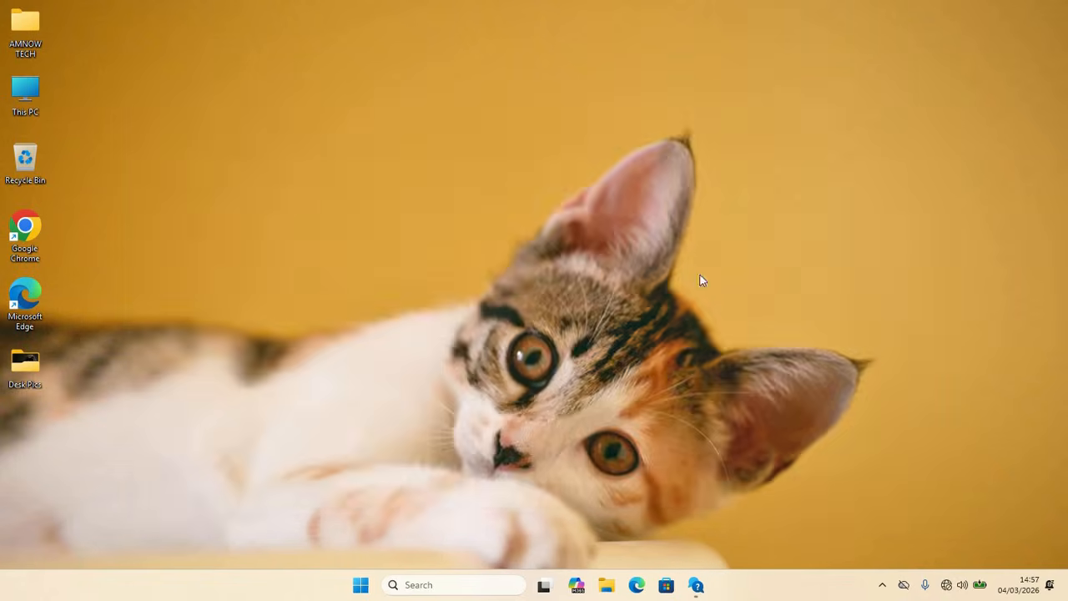
Step: Open Device Manager and expand the Network adapters category
right_click(372, 585)
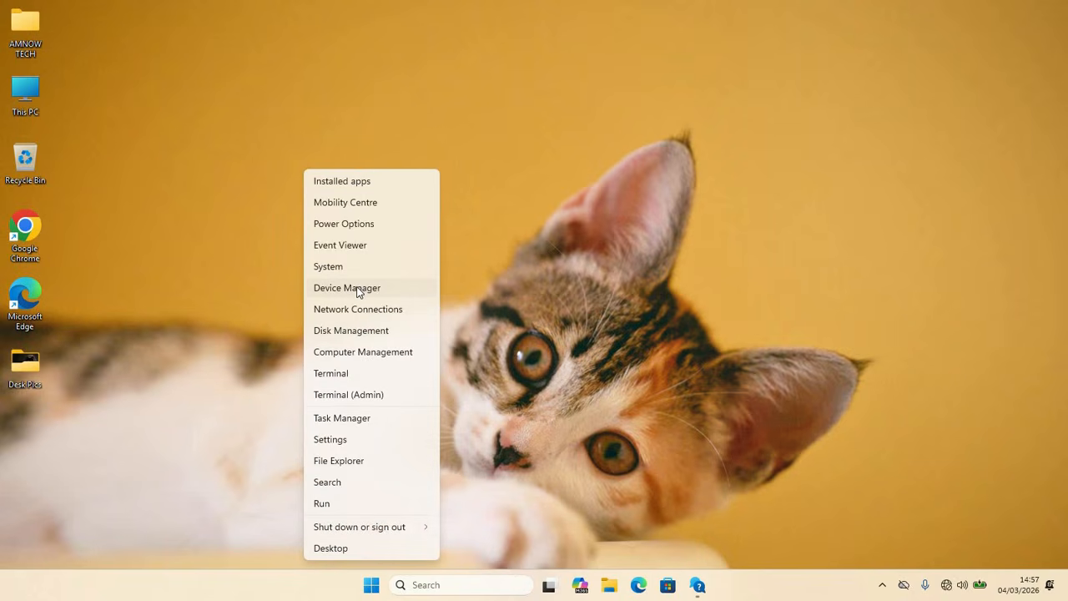
left_click(357, 287)
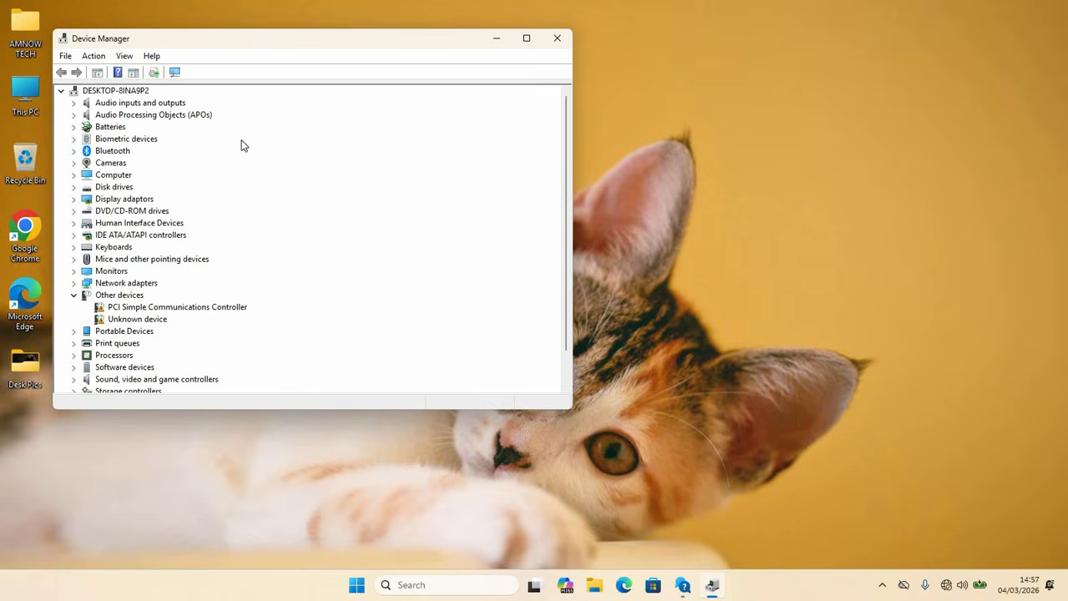
left_click_drag(273, 44, 359, 73)
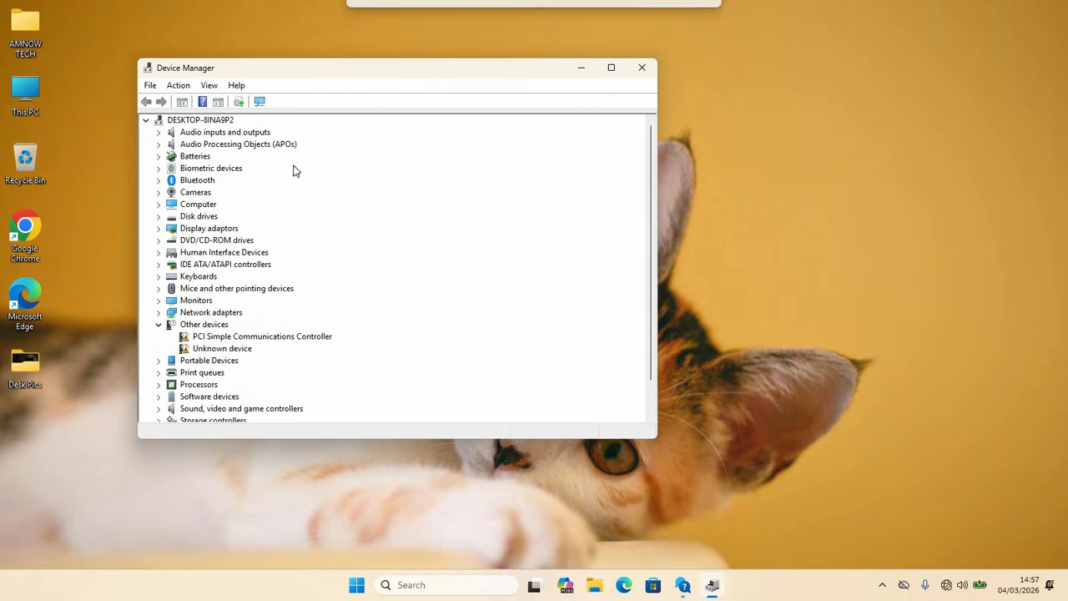
left_click(201, 314)
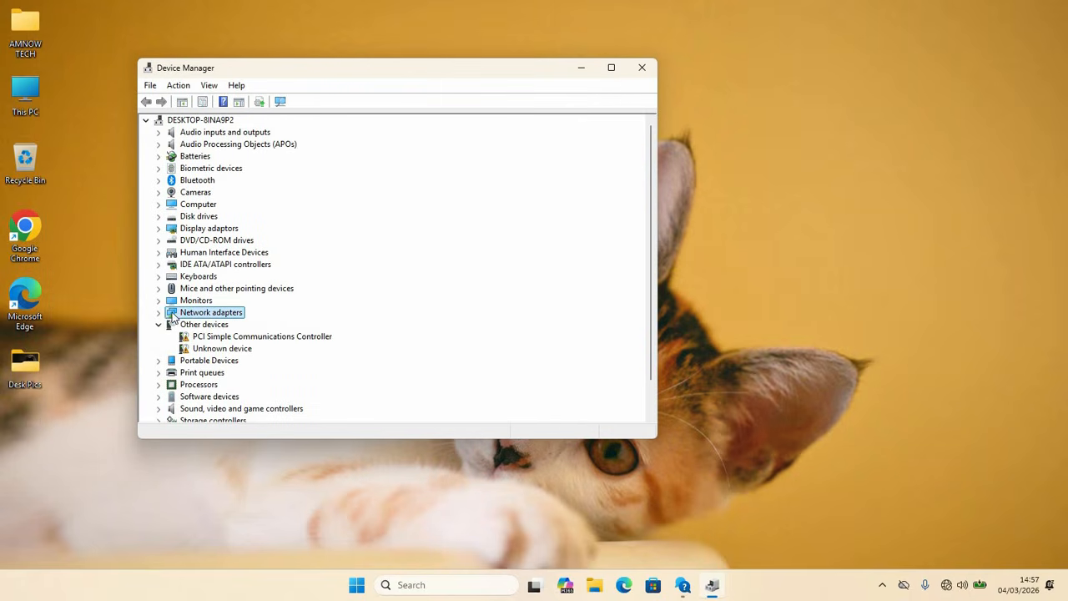
left_click(158, 313)
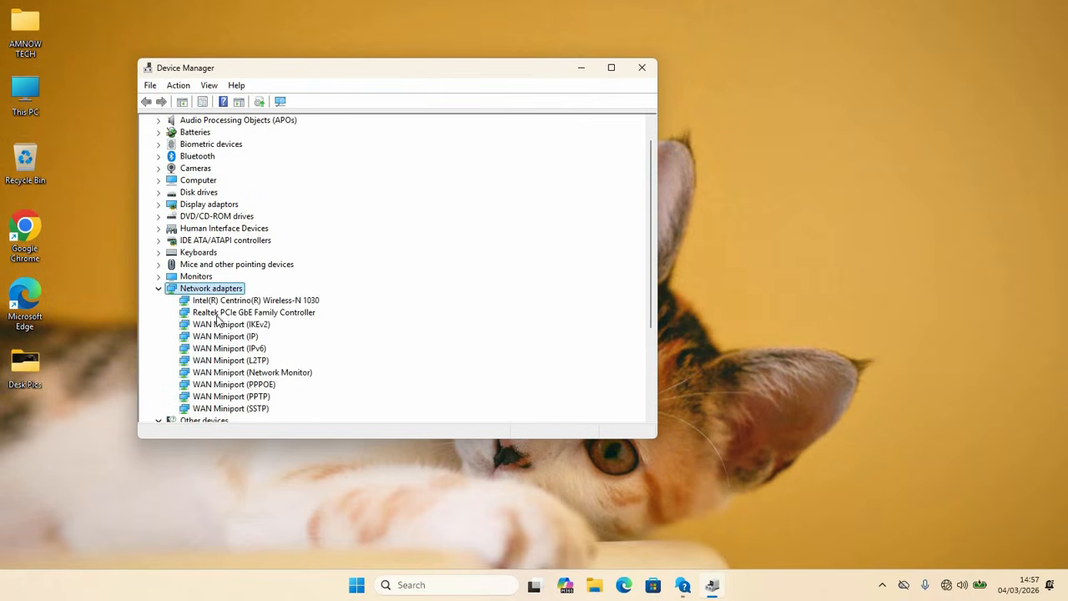
Step: Scan for hardware changes from the Intel(R) Centrino(R) Wireless-N 1030 network adapter
left_click(240, 303)
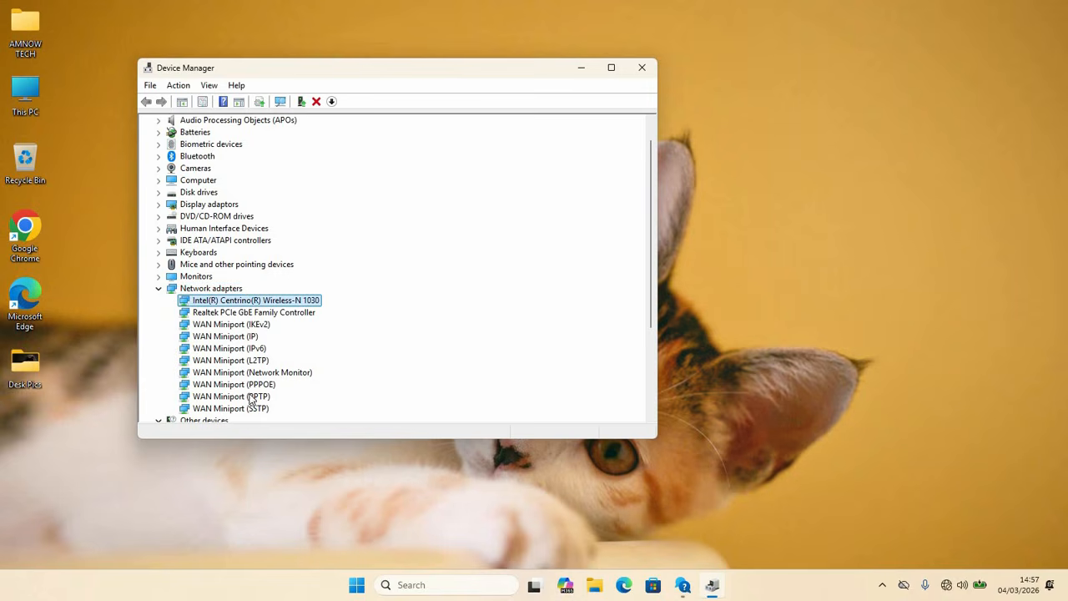
right_click(237, 304)
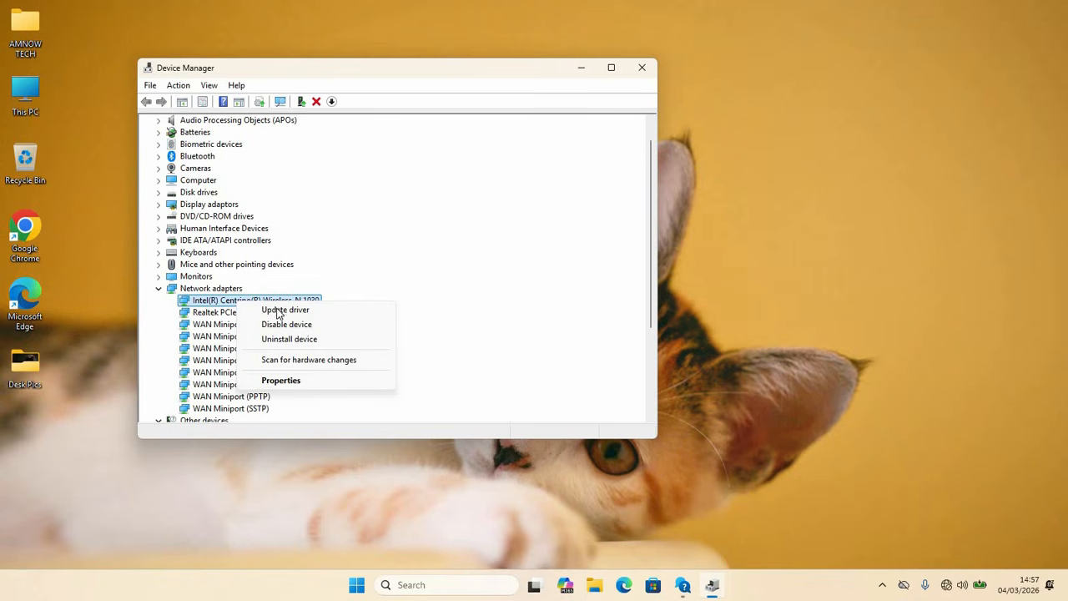
left_click(309, 361)
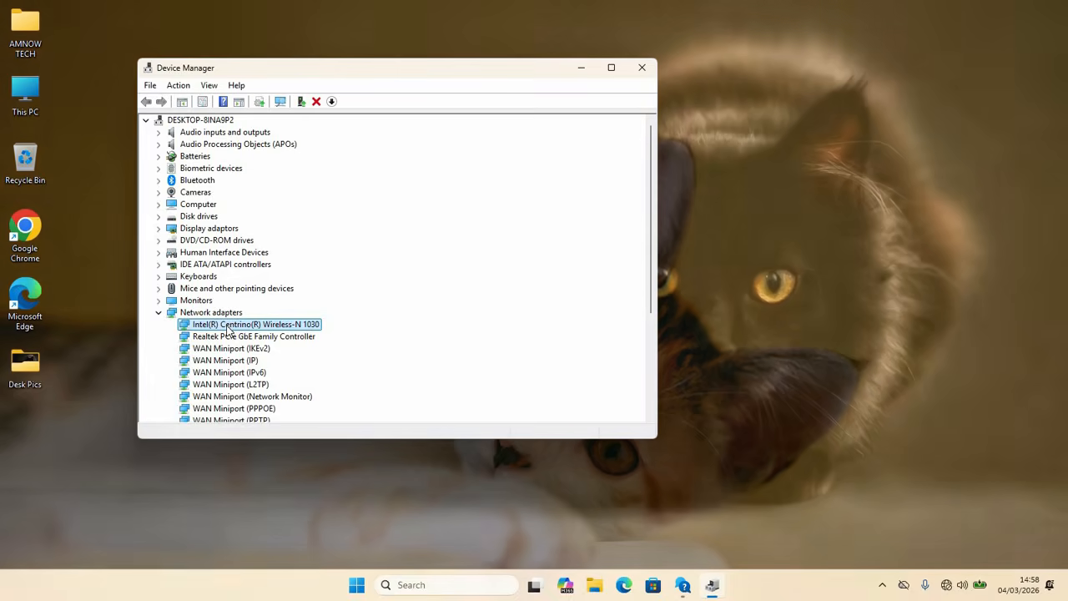
Step: Search automatically for an updated Intel(R) Centrino(R) Wireless-N 1030 driver, check the Windows Update page for updated drivers and close Settings
right_click(227, 329)
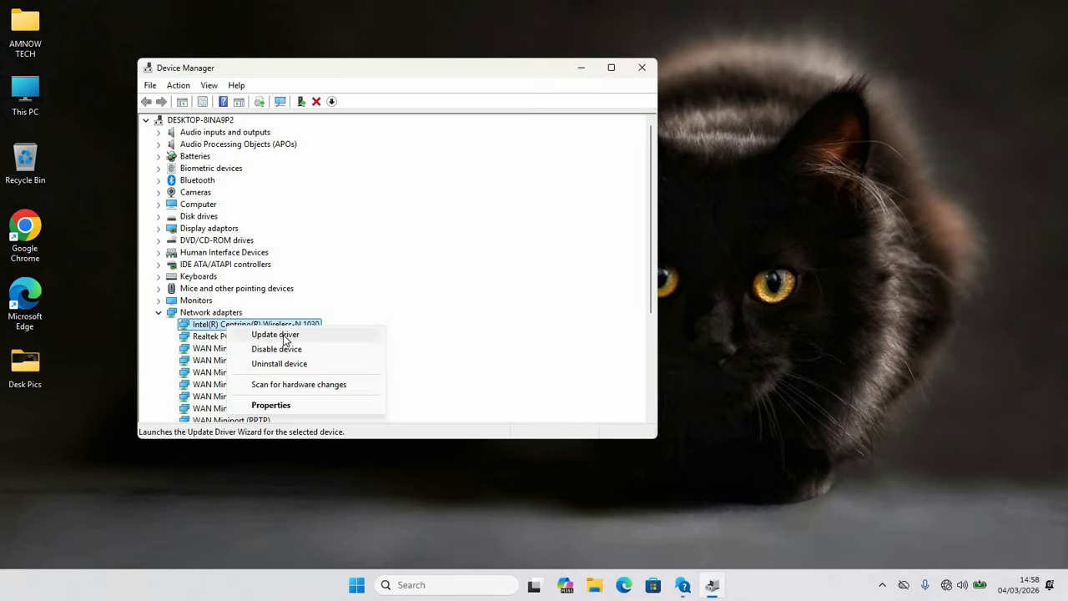
left_click(281, 334)
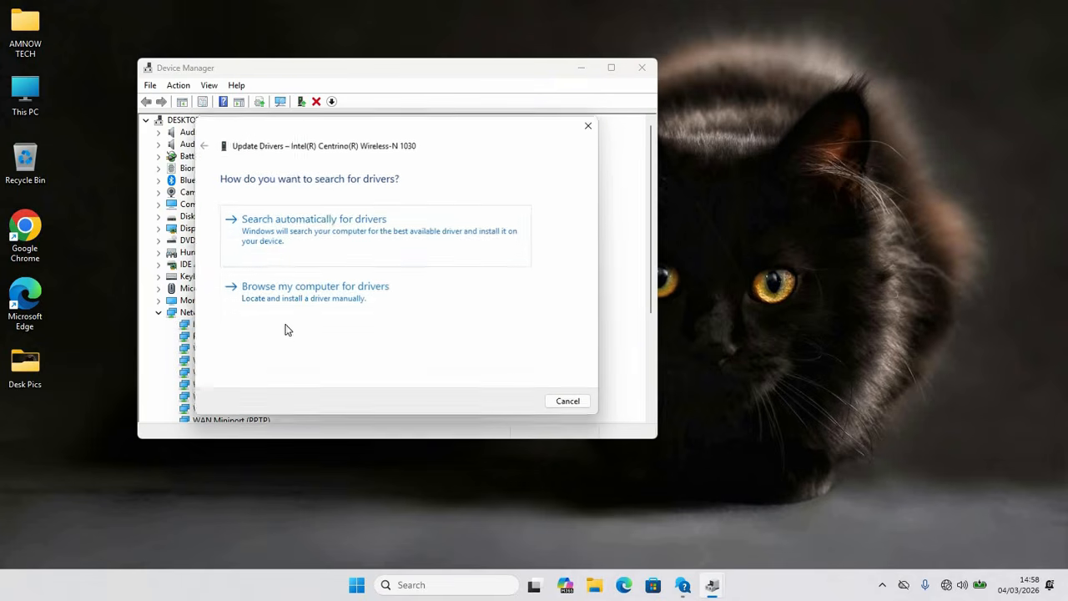
left_click(328, 230)
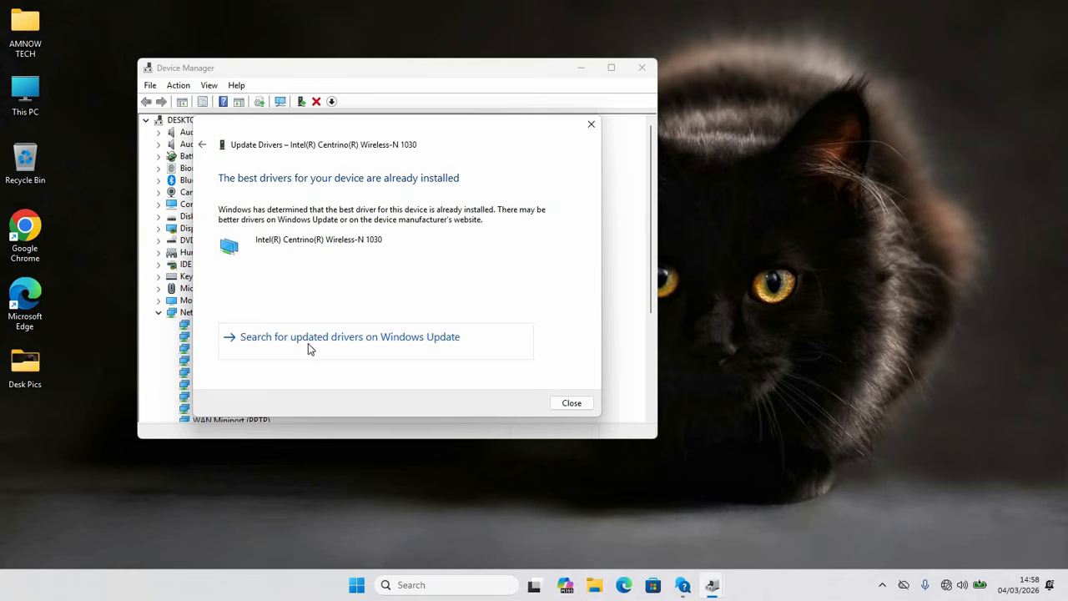
left_click(398, 340)
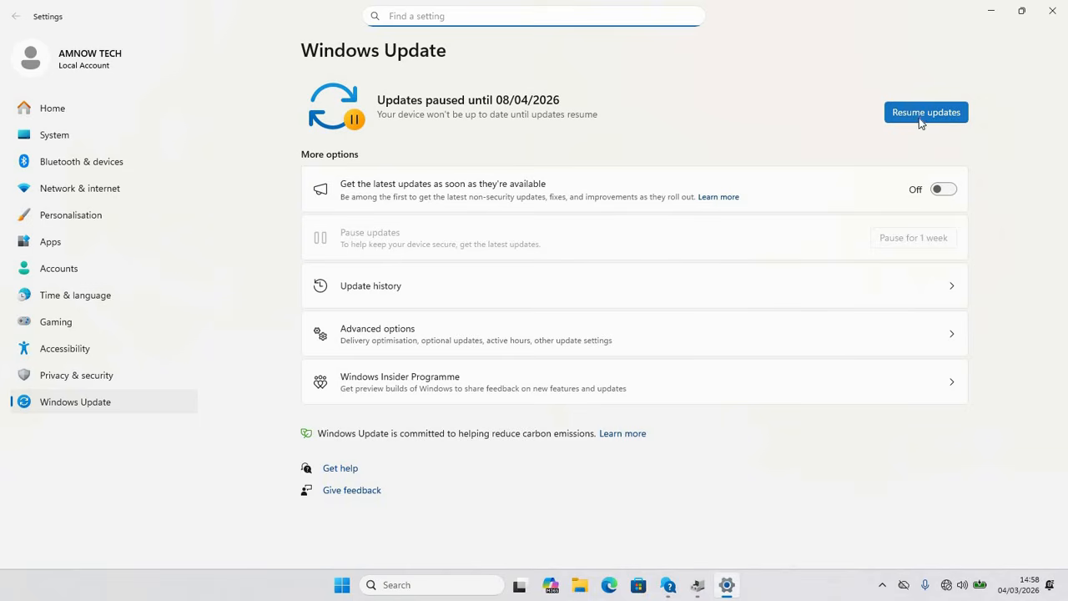
left_click(903, 122)
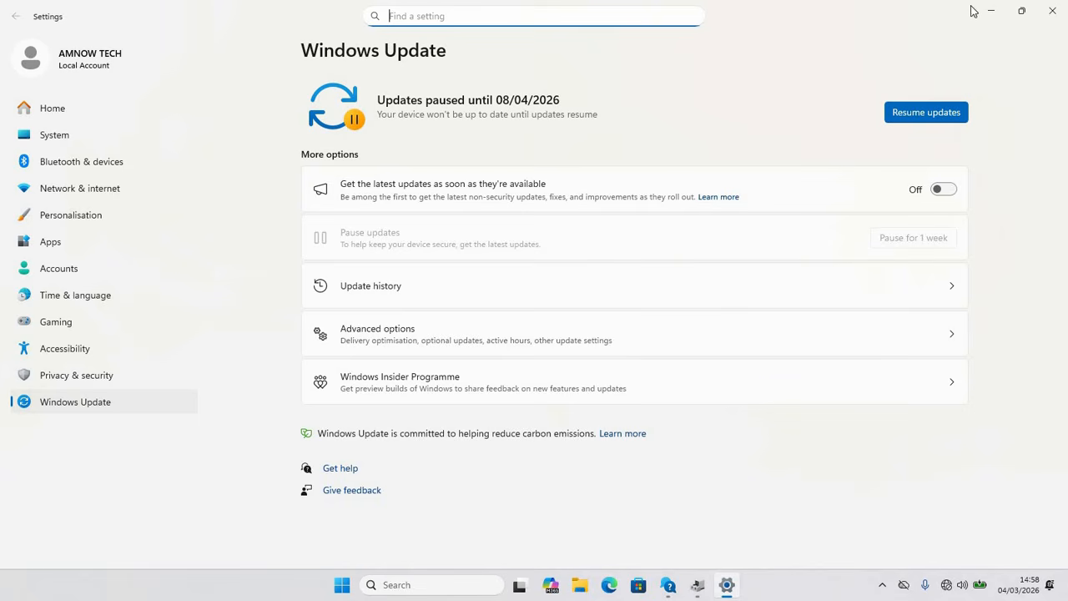
left_click(1052, 10)
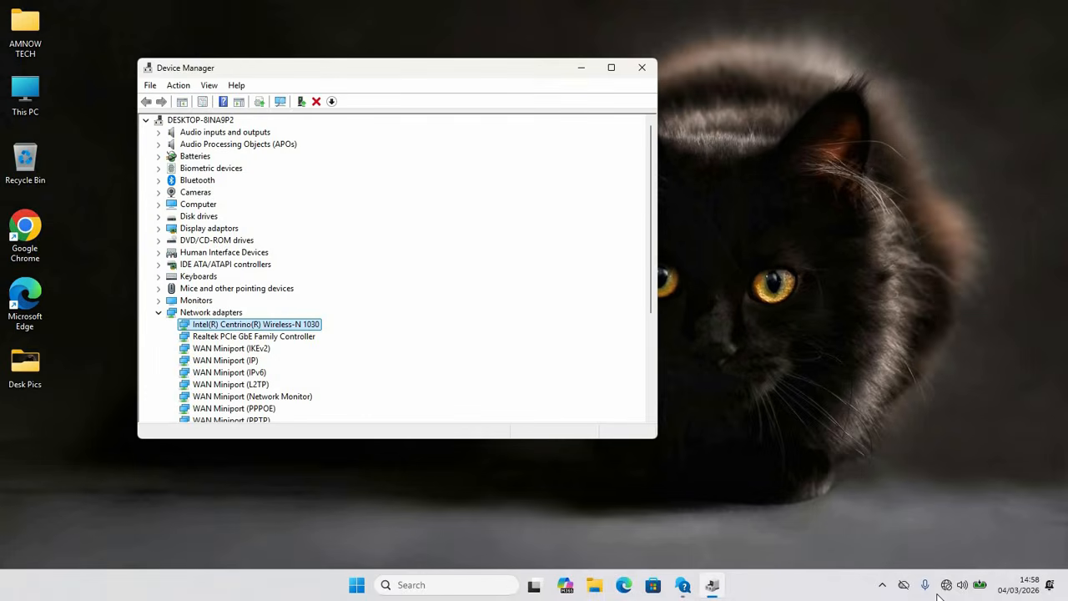
Step: Turn on WiFi in the quick settings and view the available wireless networks
left_click(947, 592)
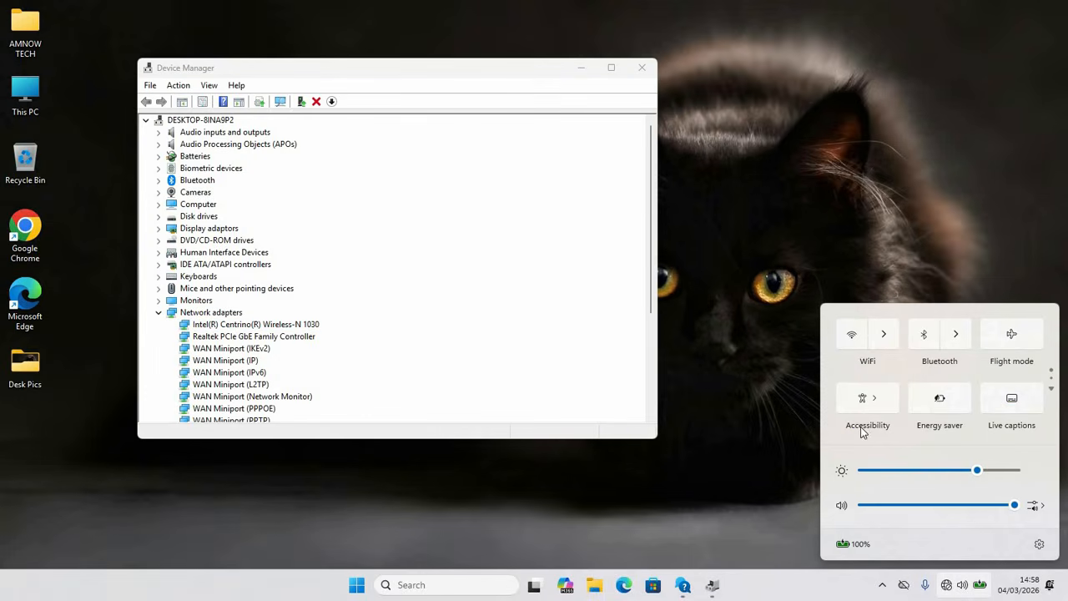
left_click(853, 337)
left_click(883, 333)
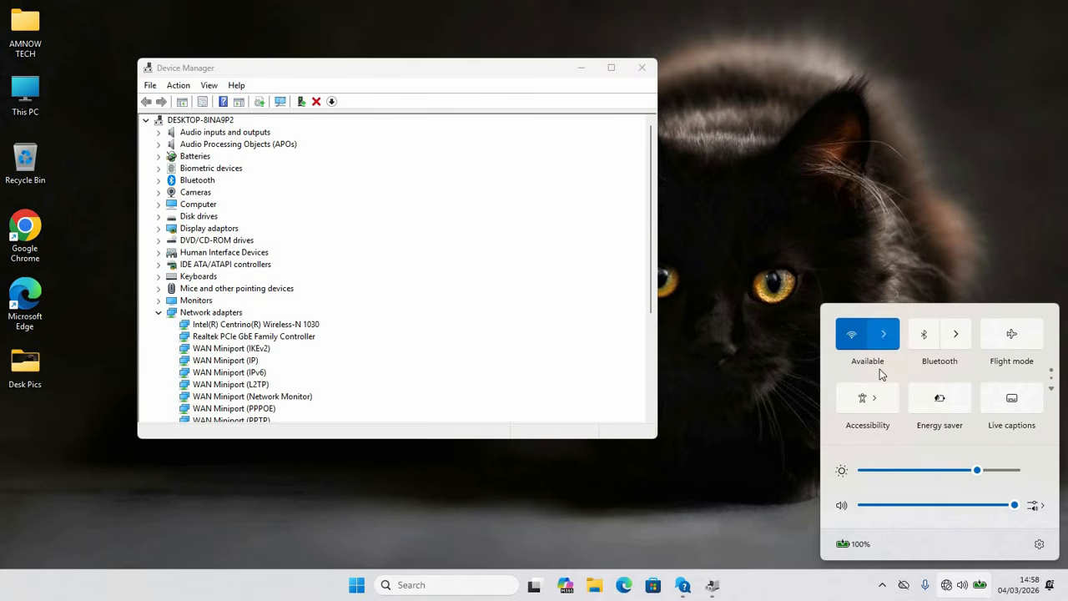
left_click(868, 341)
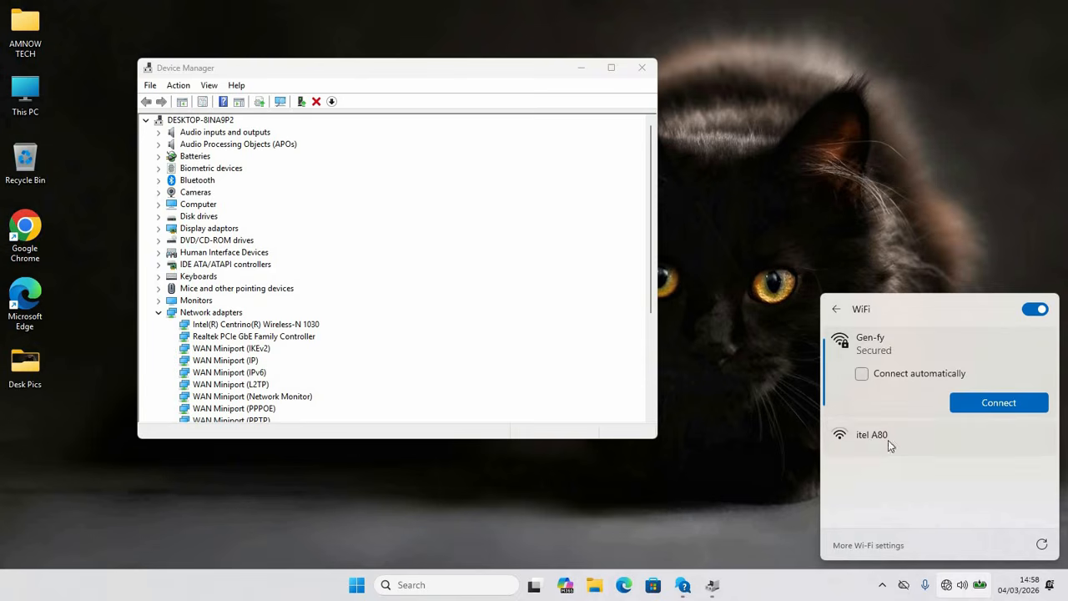
left_click(881, 436)
left_click(878, 346)
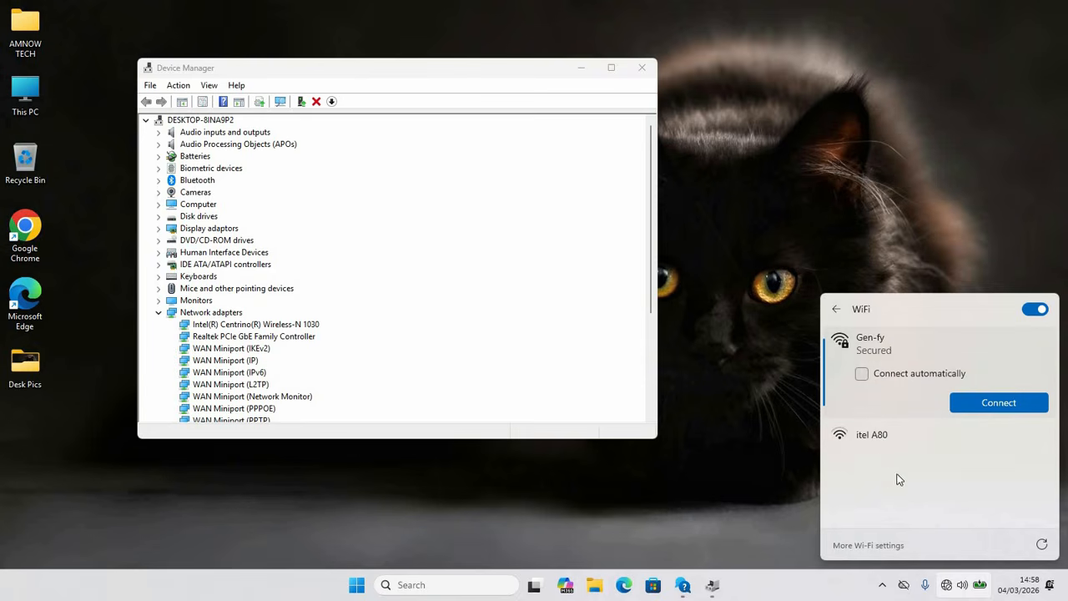